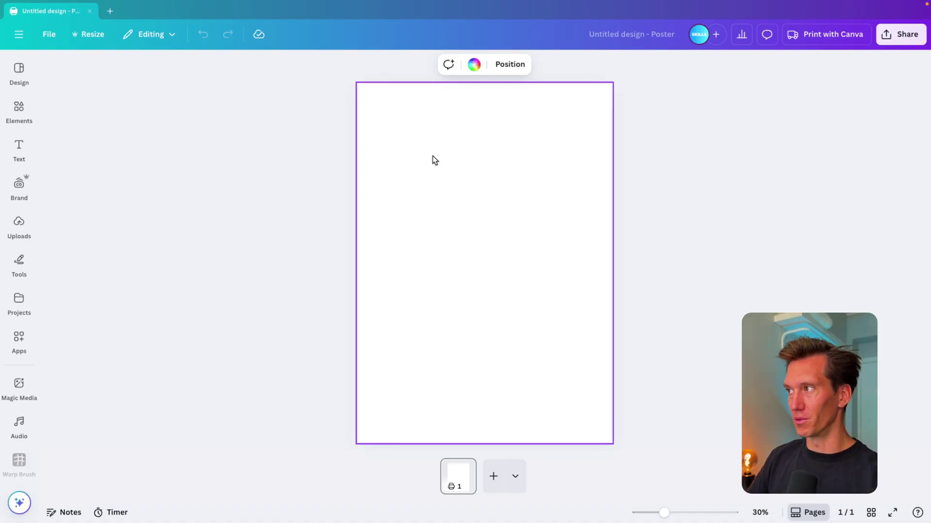
- Create a custom #FFDDAA peach colour and apply it as the page background
click(475, 64)
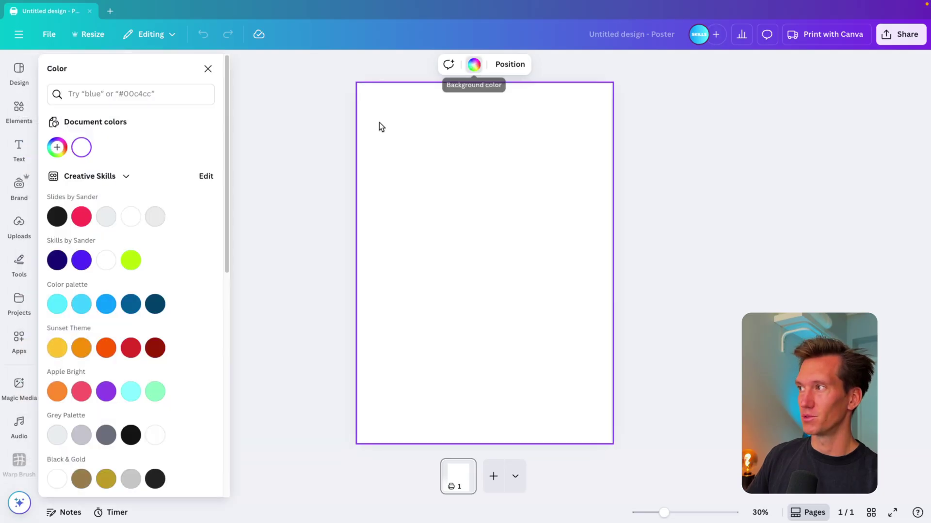
click(54, 149)
click(79, 267)
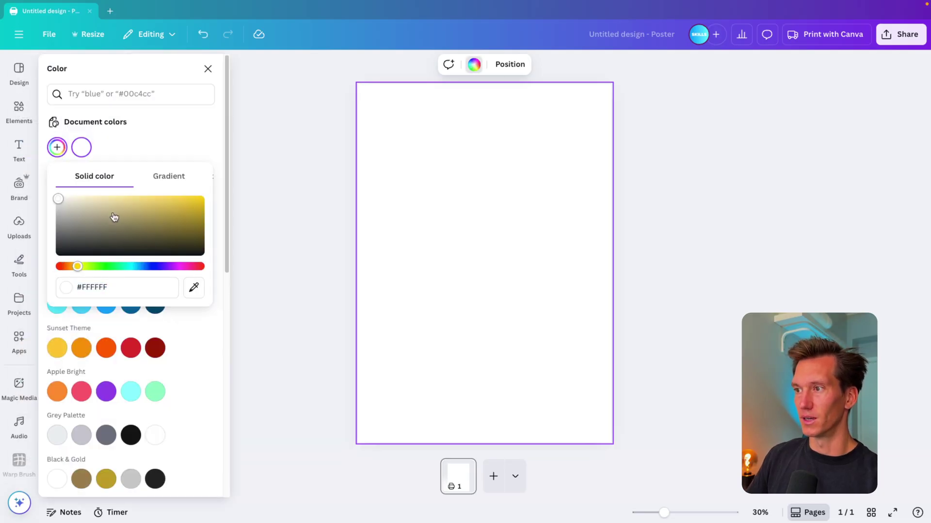
click(116, 198)
drag(77, 267, 73, 268)
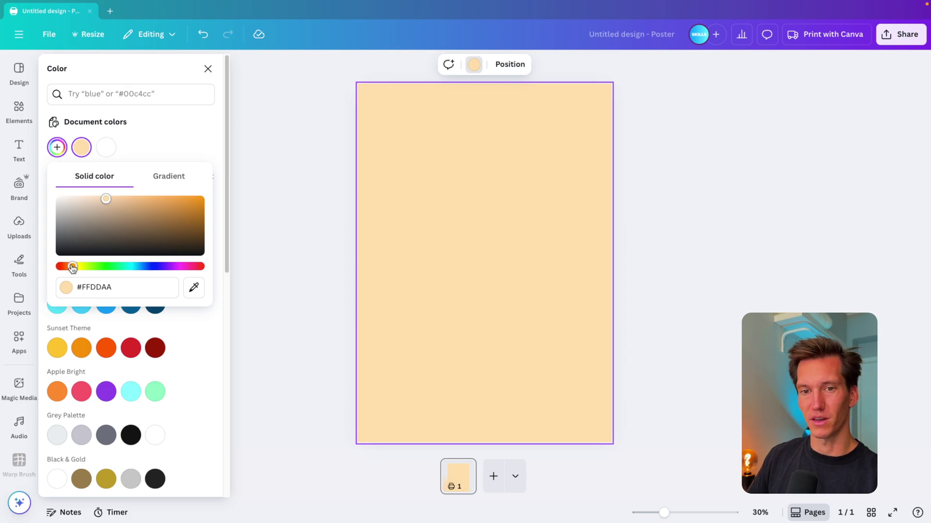
click(291, 270)
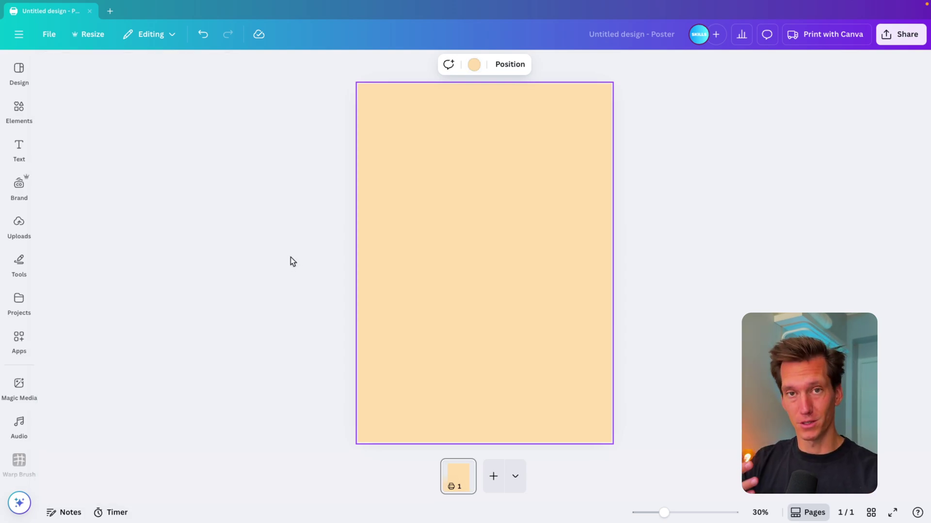
- Add a 'DOUBLE' text box, enlarge it to size 249 and move it to the top
key(t)
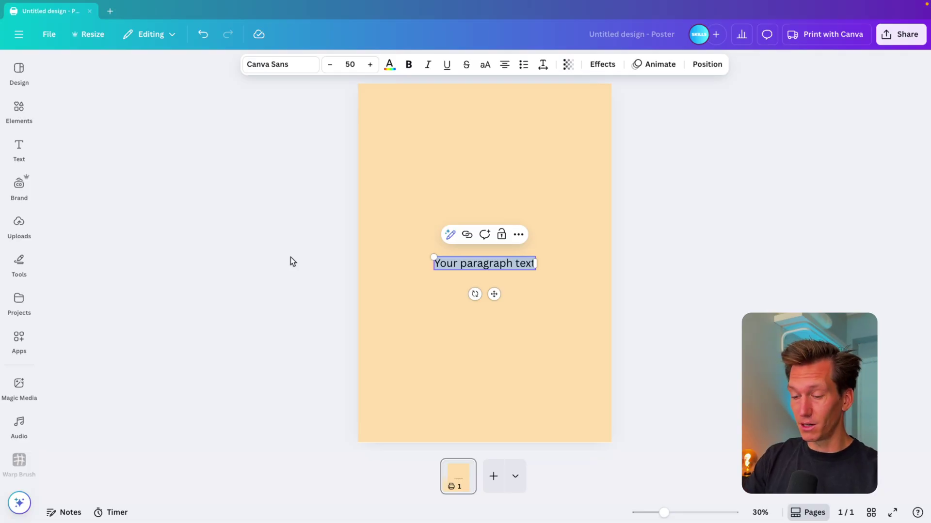
text(DOUBLE)
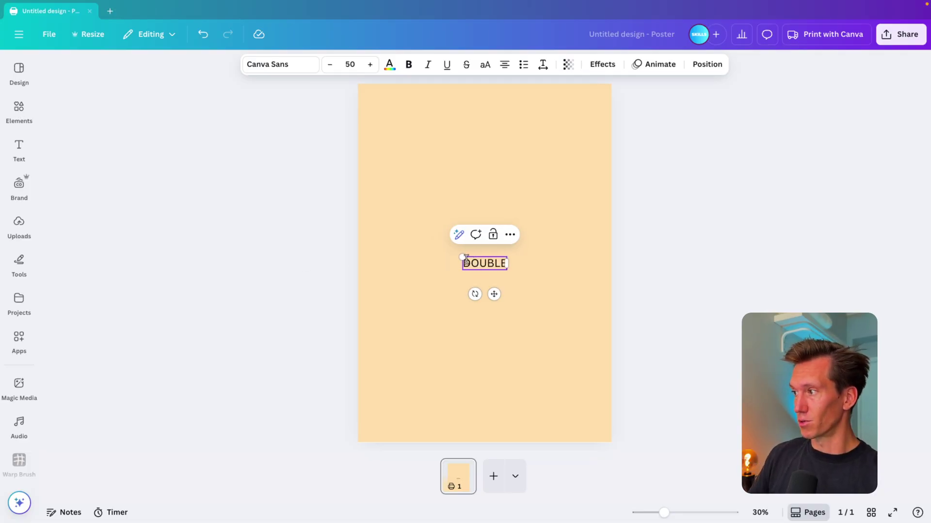
drag(462, 257, 376, 231)
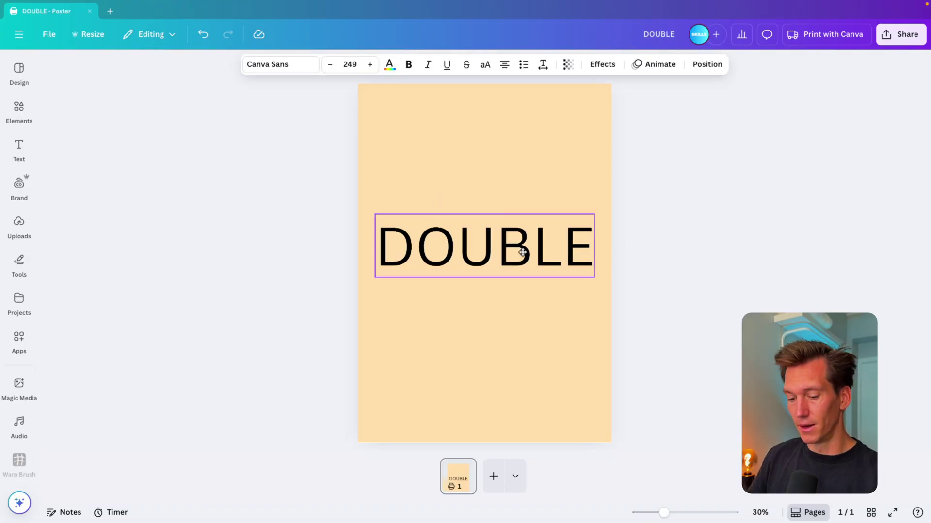
drag(484, 264, 485, 126)
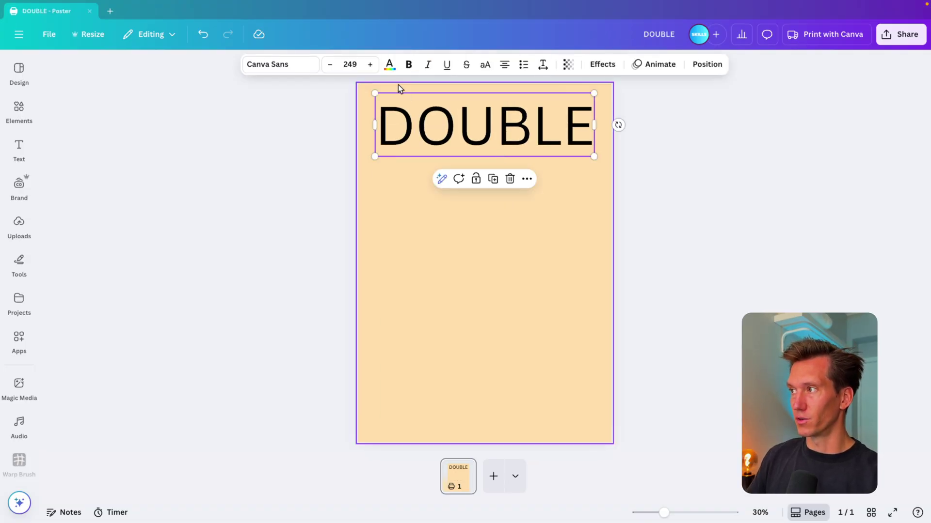
- Colour the DOUBLE text red, fine-tuned to #DC2A29
click(390, 64)
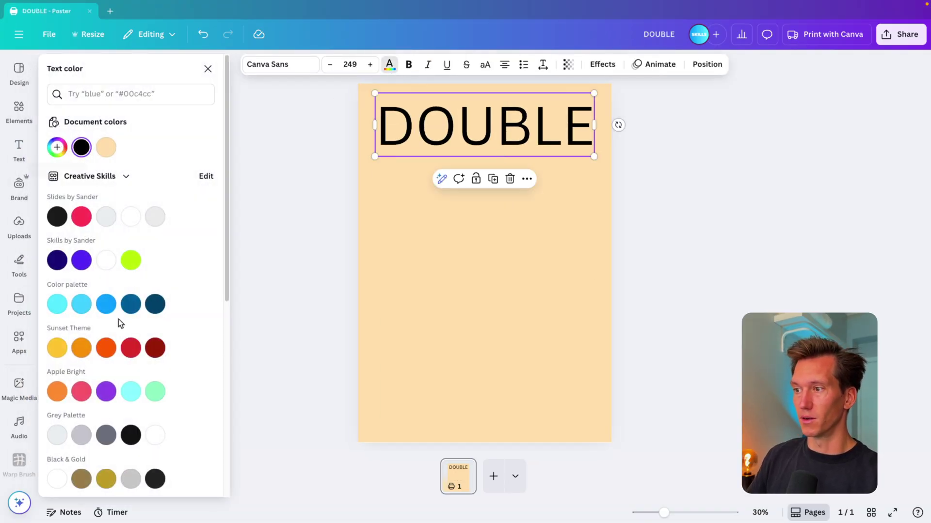
click(130, 348)
click(66, 148)
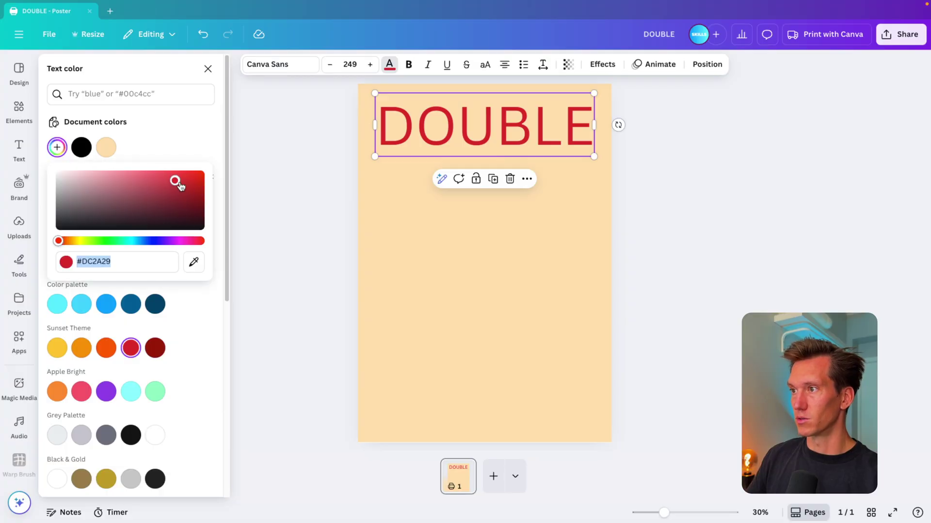
drag(178, 184, 188, 185)
click(460, 225)
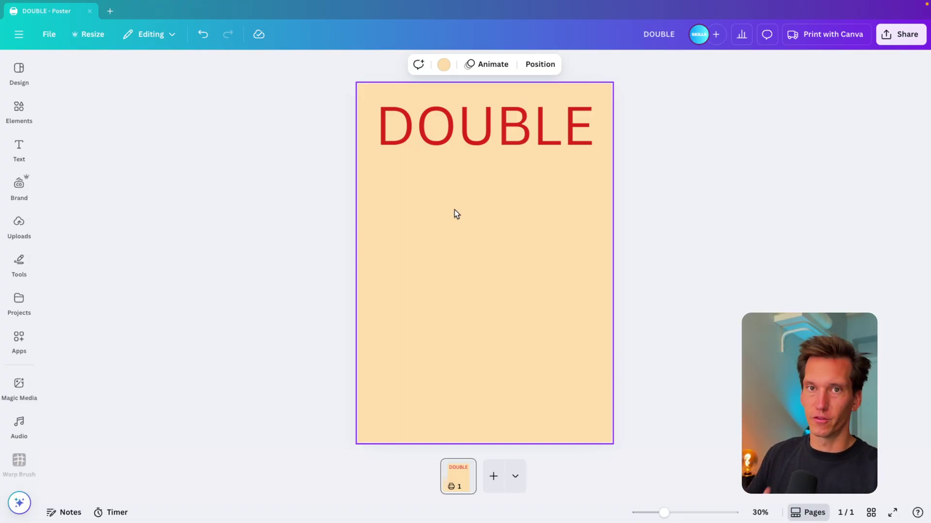
- Change the DOUBLE heading's font to ITC Motter Corpus Condensed
click(468, 141)
click(307, 73)
click(111, 120)
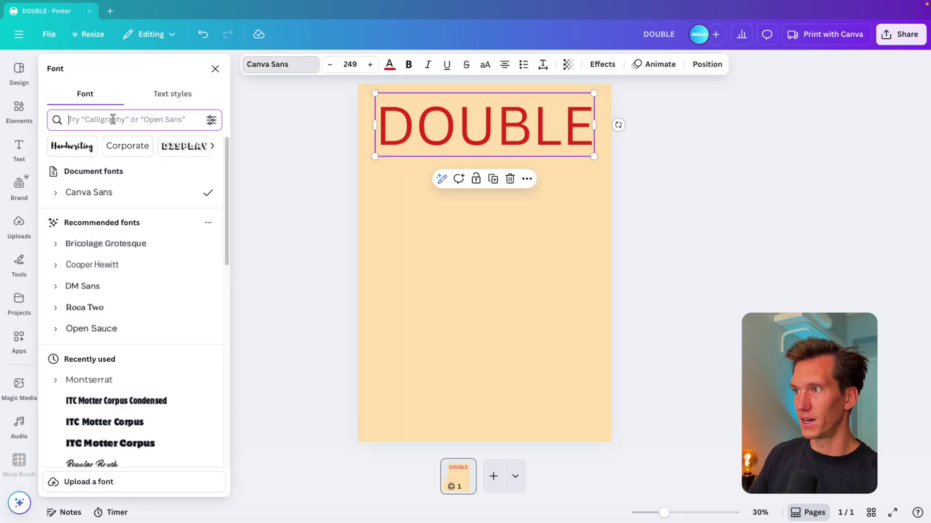
text(ITC)
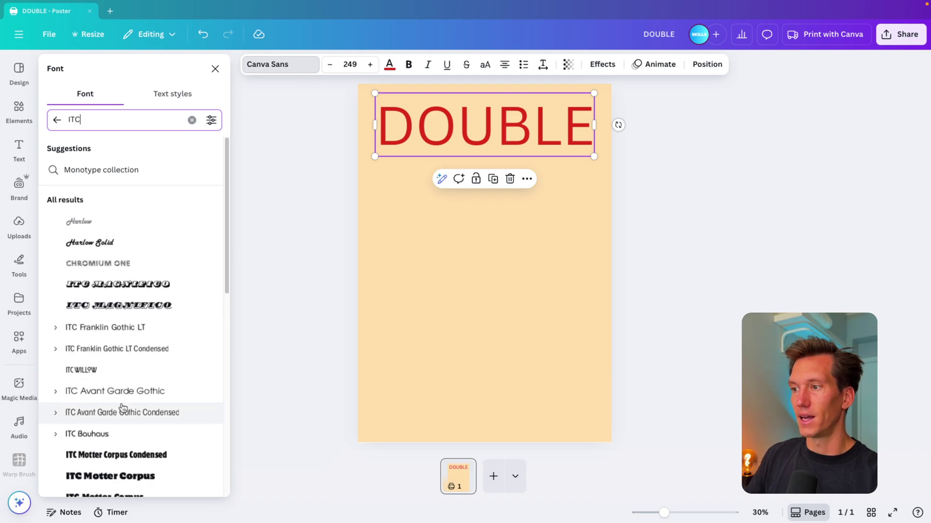
scroll(111, 409, down, 1)
click(108, 403)
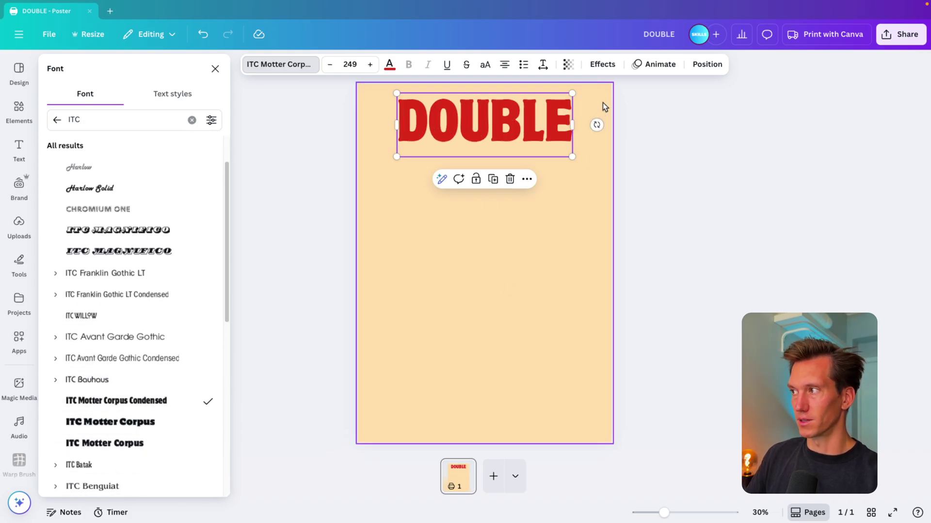
- Enlarge DOUBLE to size 314 and place a duplicate copy just below it
drag(571, 156, 596, 165)
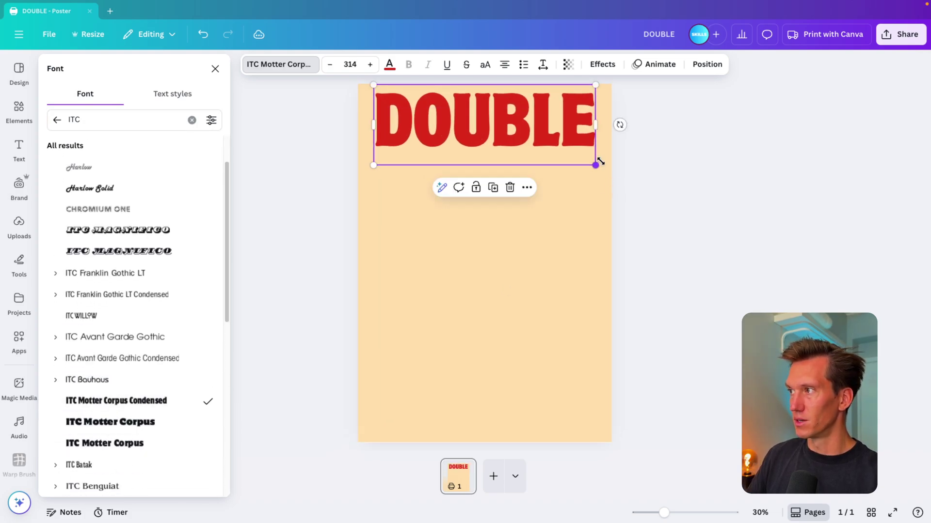
click(642, 169)
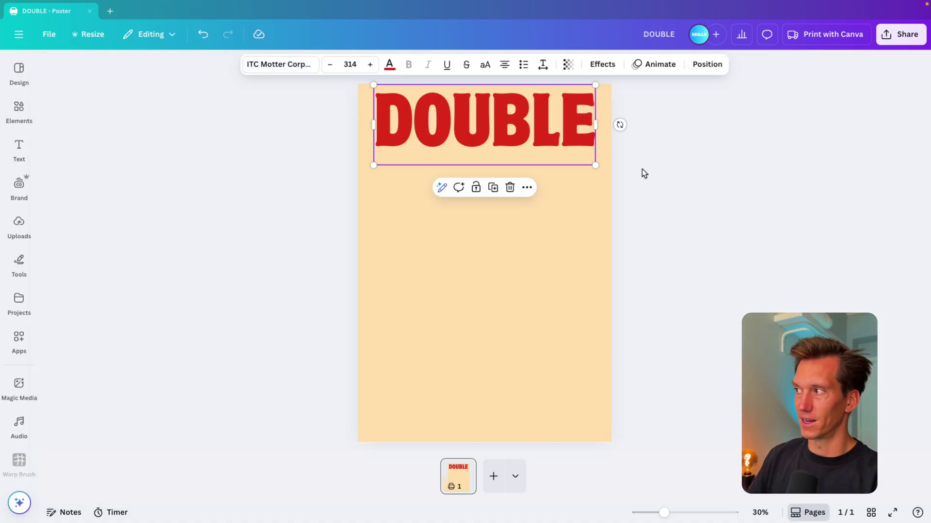
drag(556, 138, 553, 195)
- Replace the copied line's text with 'CHEESE'
double_click(552, 192)
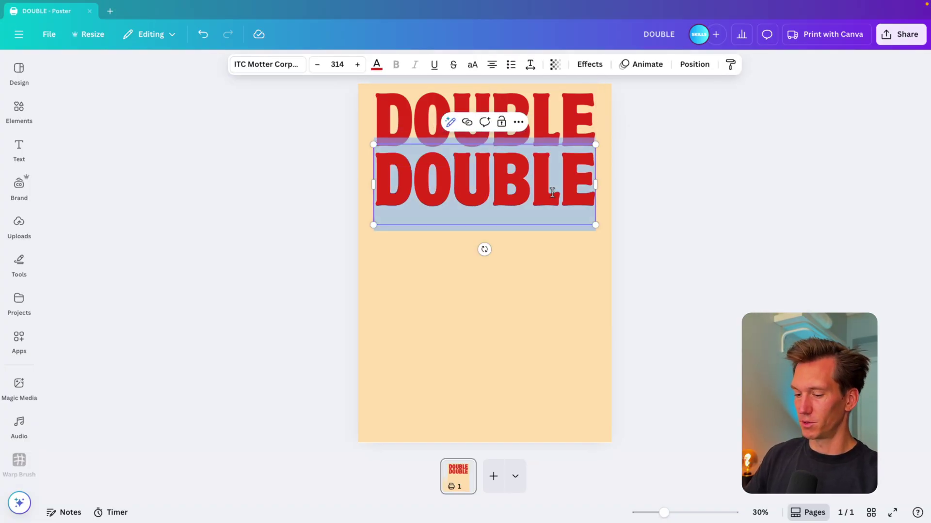
text(CHEESE)
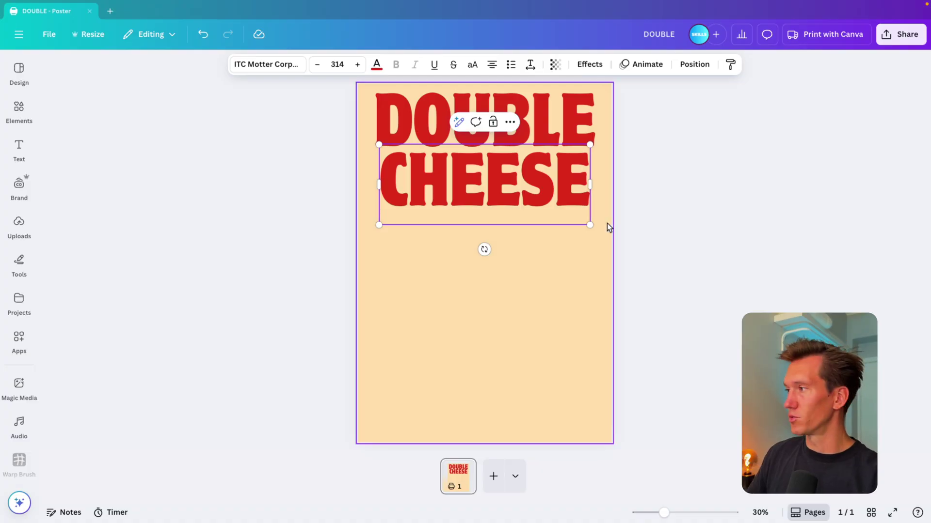
drag(590, 225, 598, 227)
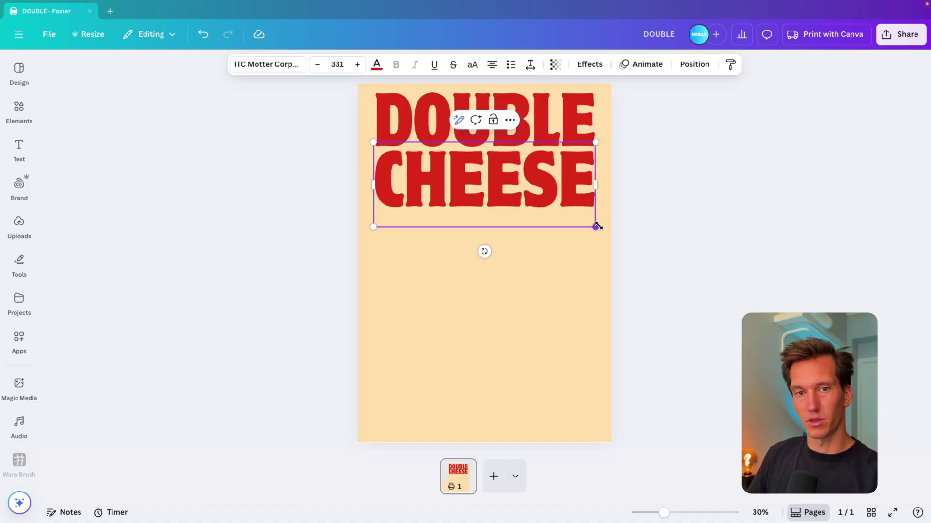
key(ctrl+z)
- Widen CHEESE's letter spacing to 32 so it spans the width under DOUBLE
click(531, 68)
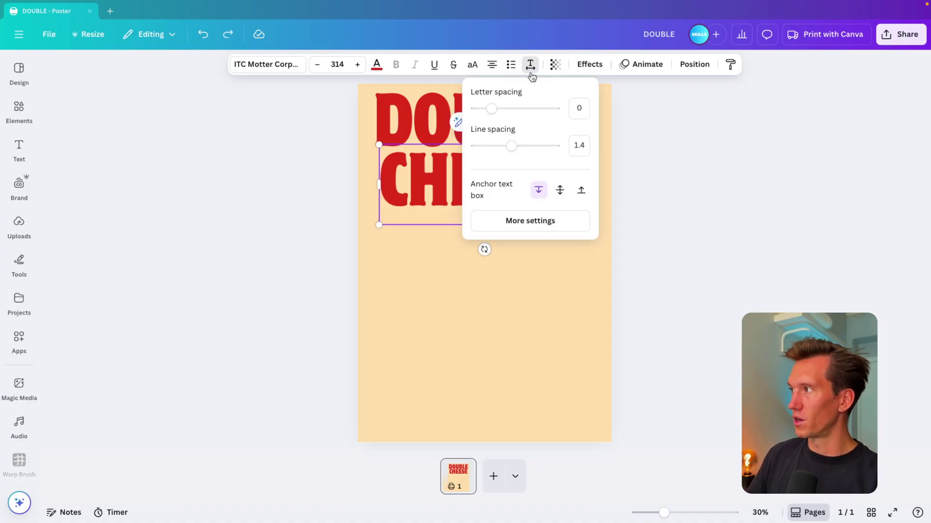
drag(491, 108, 494, 112)
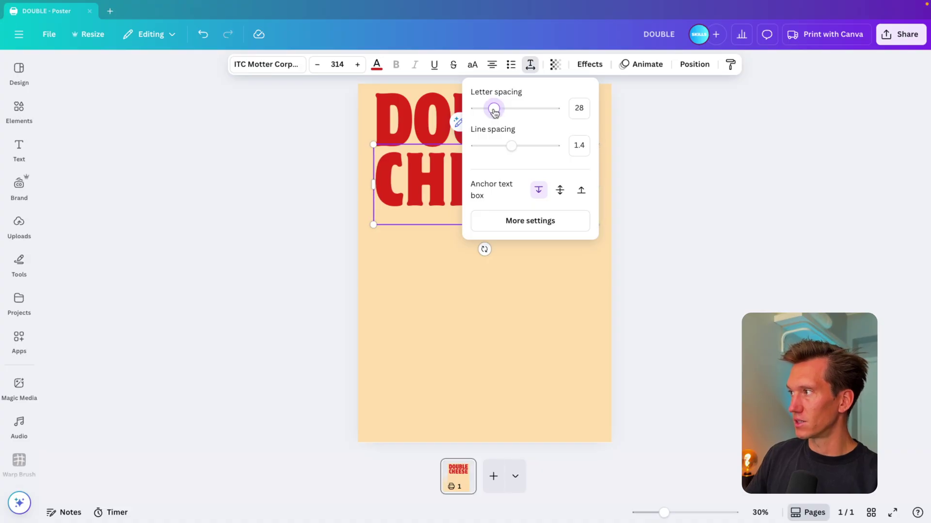
click(409, 157)
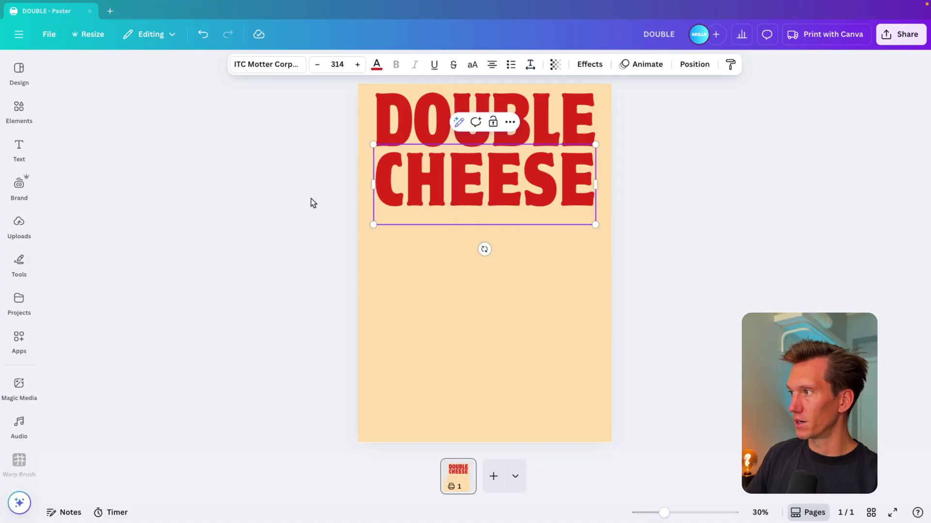
click(530, 65)
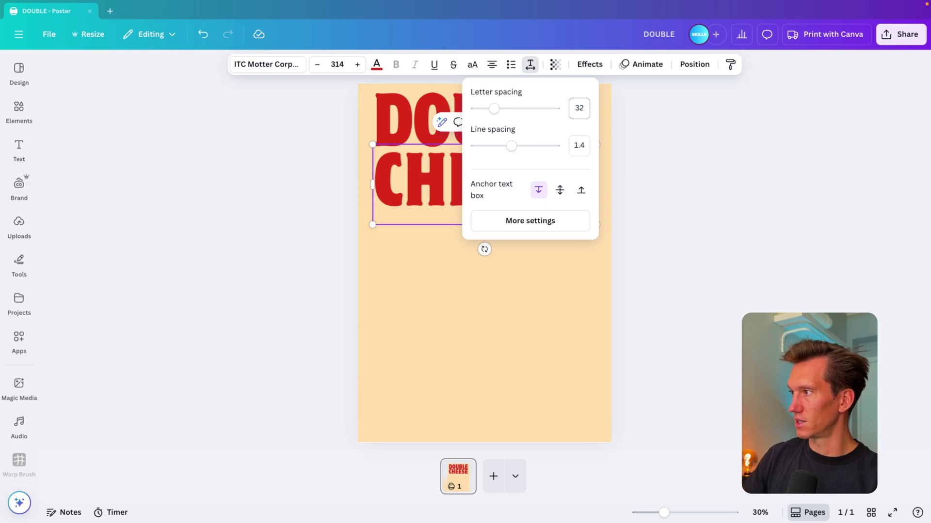
key(Escape)
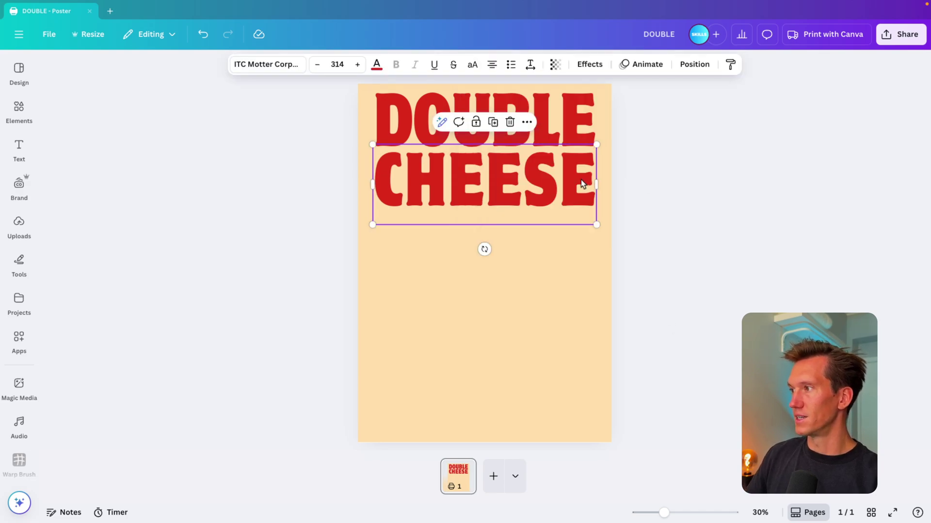
click(658, 226)
click(546, 201)
key(Escape)
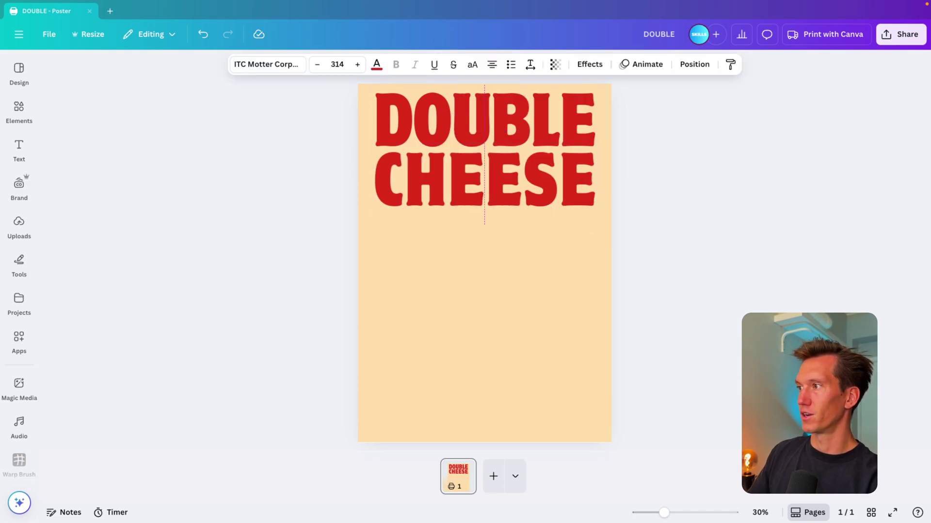
click(589, 214)
- Duplicate the DOUBLE CHEESE pair twice below, making six lines
click(650, 237)
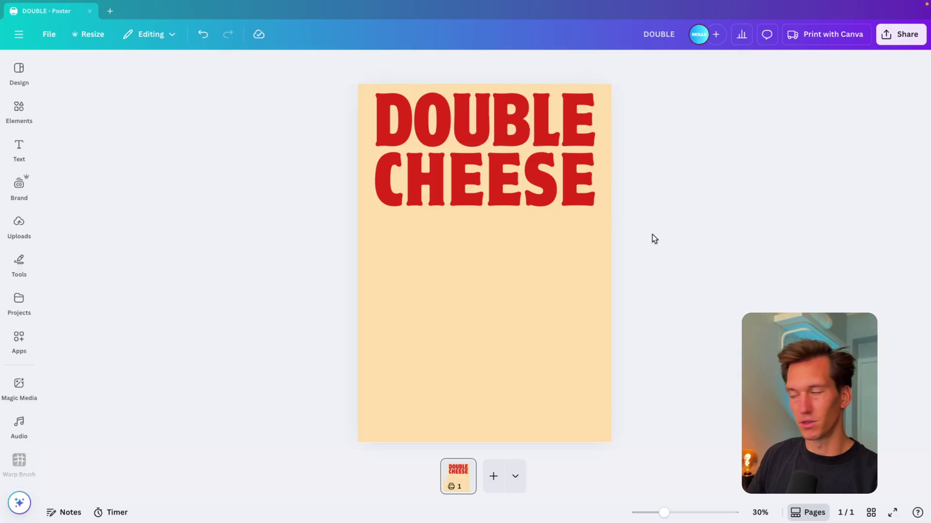
drag(645, 229, 455, 130)
drag(553, 123, 557, 241)
key(ctrl+d)
- Resize all six lines to 305 and centre the block on the poster
drag(669, 438, 353, 109)
scroll(618, 396, down, 1)
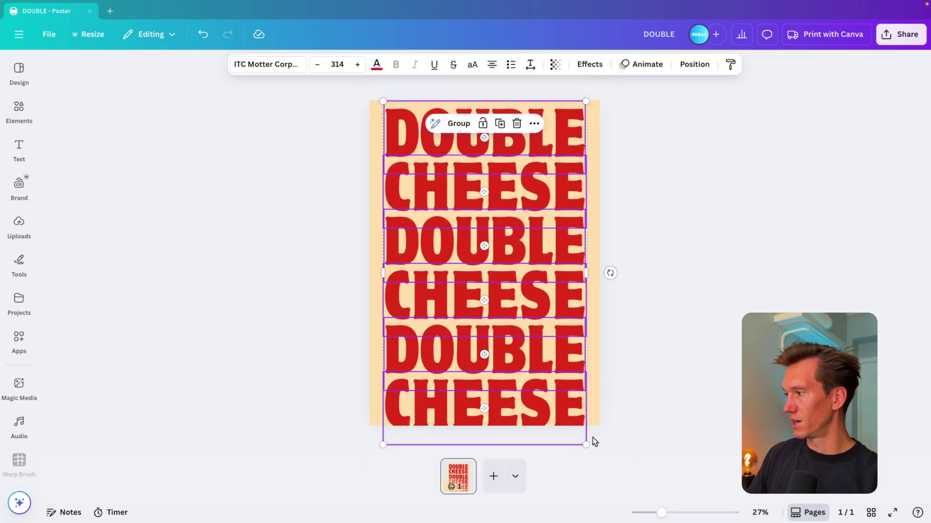
drag(583, 442, 580, 436)
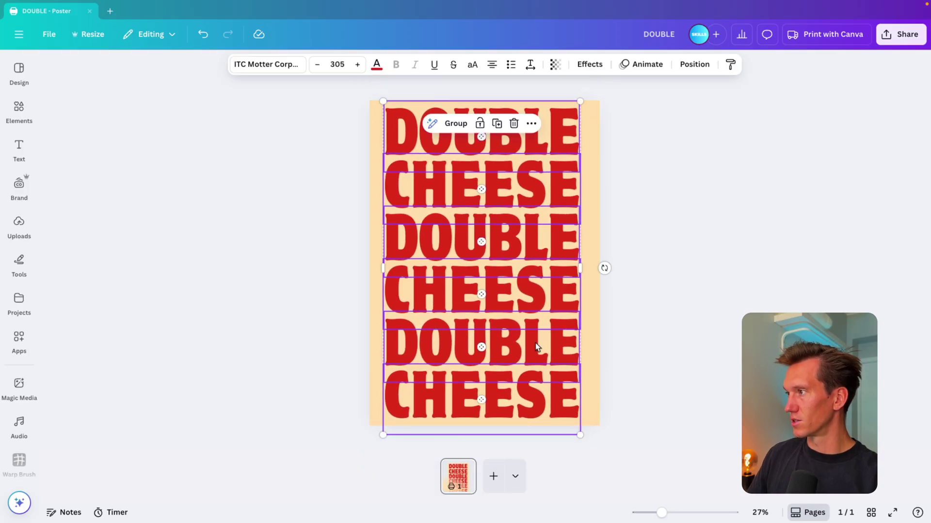
drag(535, 342, 540, 342)
click(707, 289)
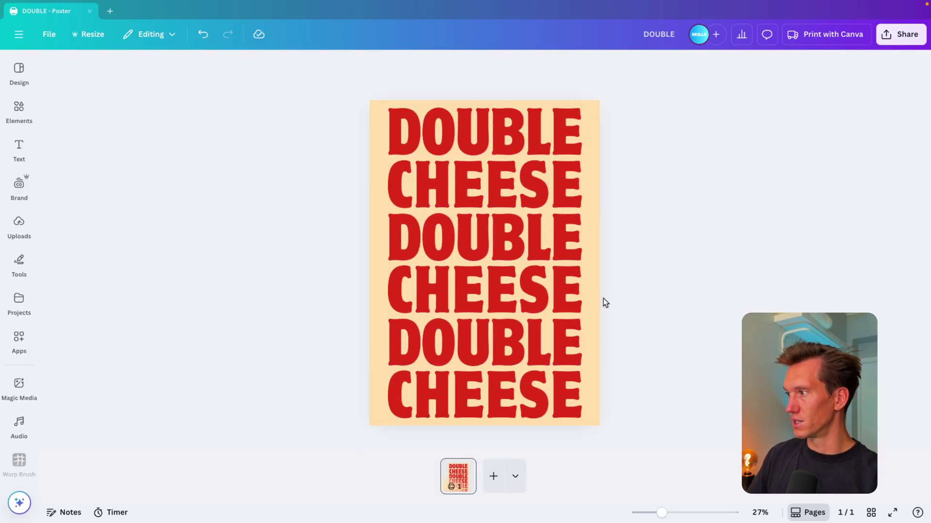
scroll(661, 327, up, 3)
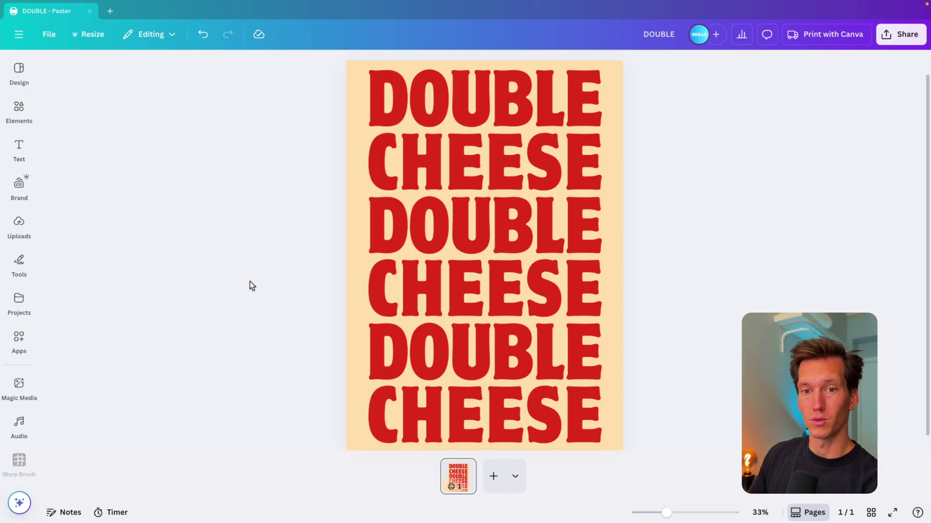
- Add the uploaded burger photo and move it onto the poster
click(19, 224)
click(182, 202)
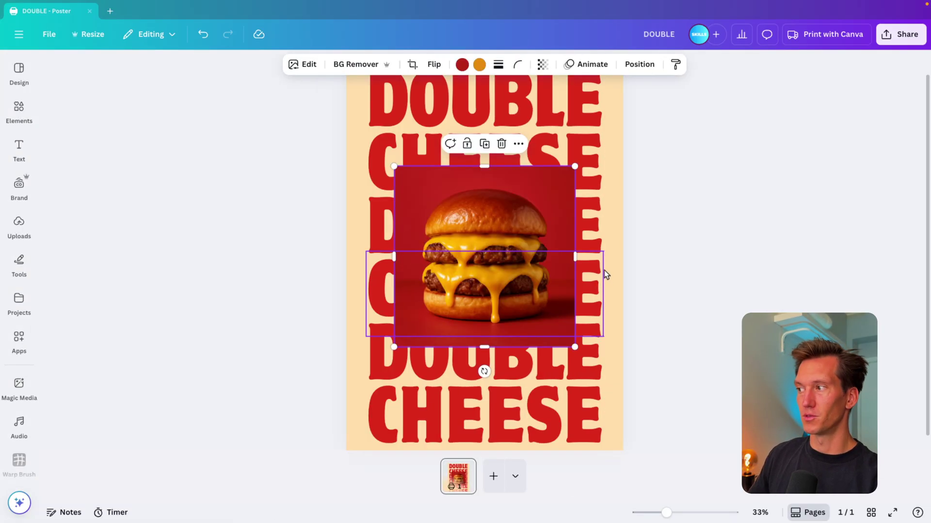
click(754, 219)
mouse_move(488, 232)
mouse_down()
mouse_move(469, 252)
mouse_move(474, 232)
mouse_up()
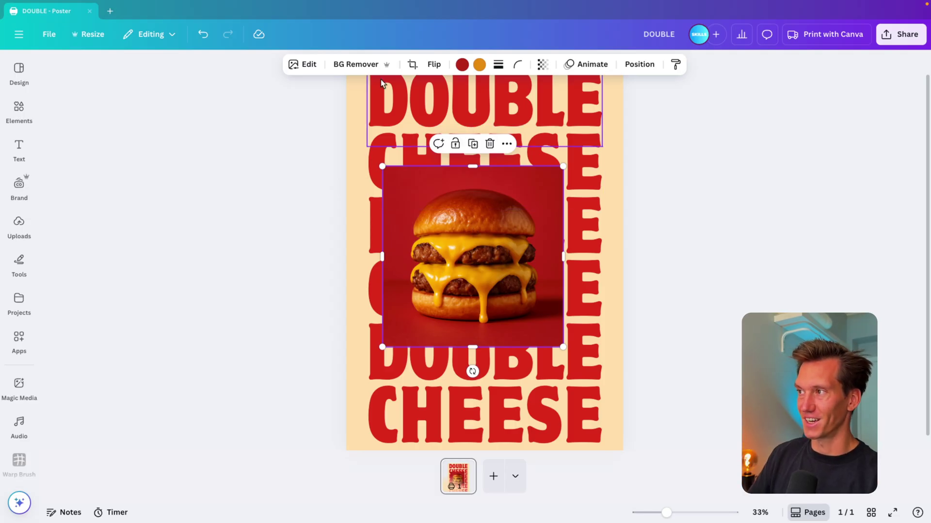
- Remove the photo's background, crop it to the burger, and enlarge it over the middle lines
click(356, 64)
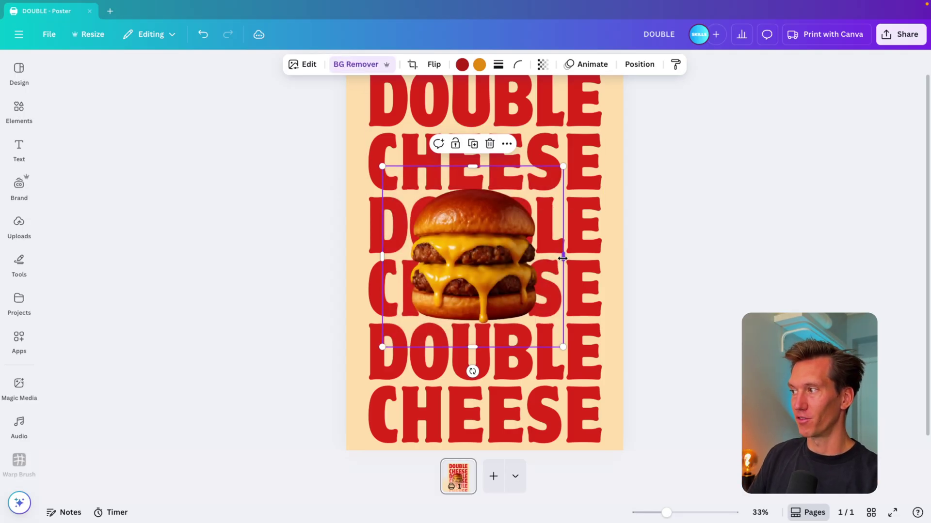
drag(562, 258, 548, 257)
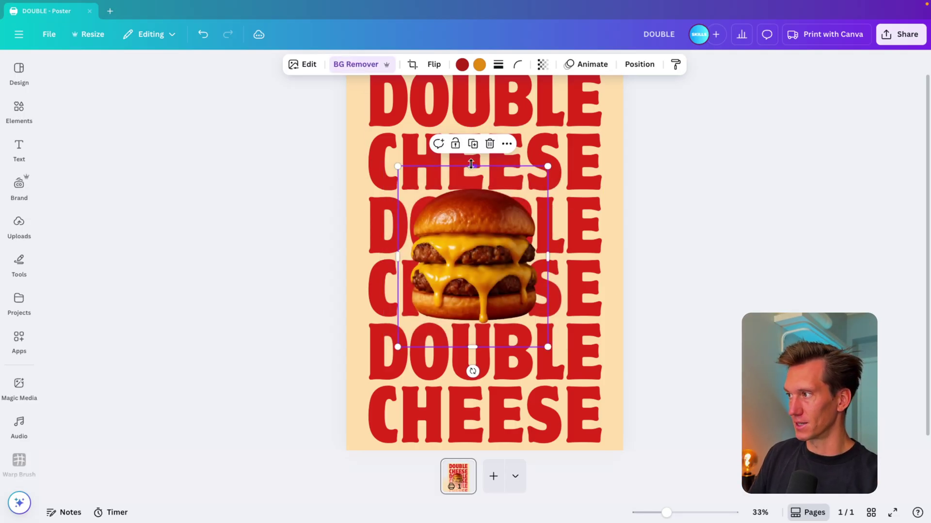
drag(471, 165, 469, 178)
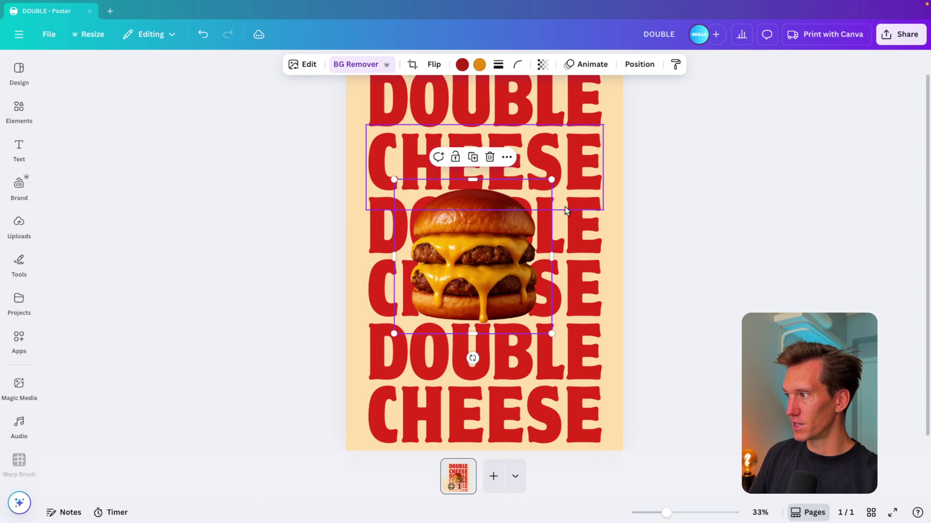
drag(548, 180, 579, 153)
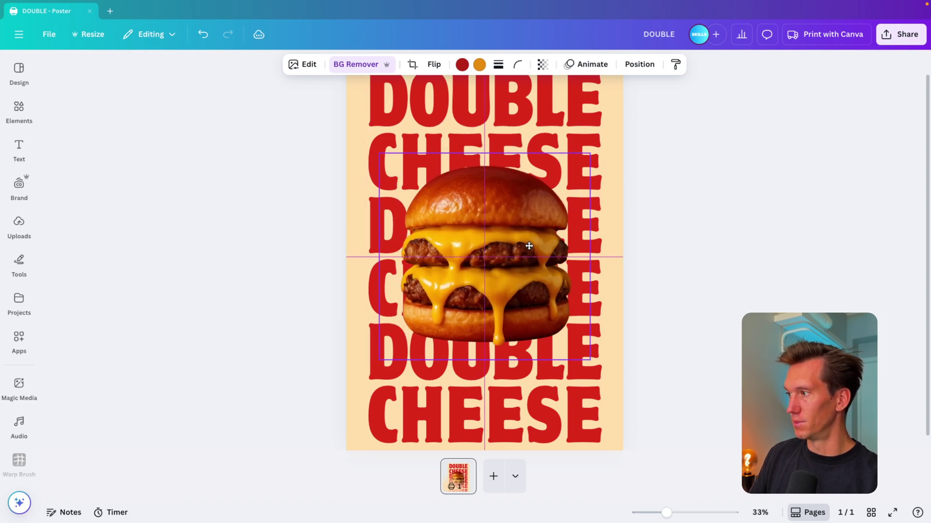
click(713, 293)
scroll(707, 301, down, 3)
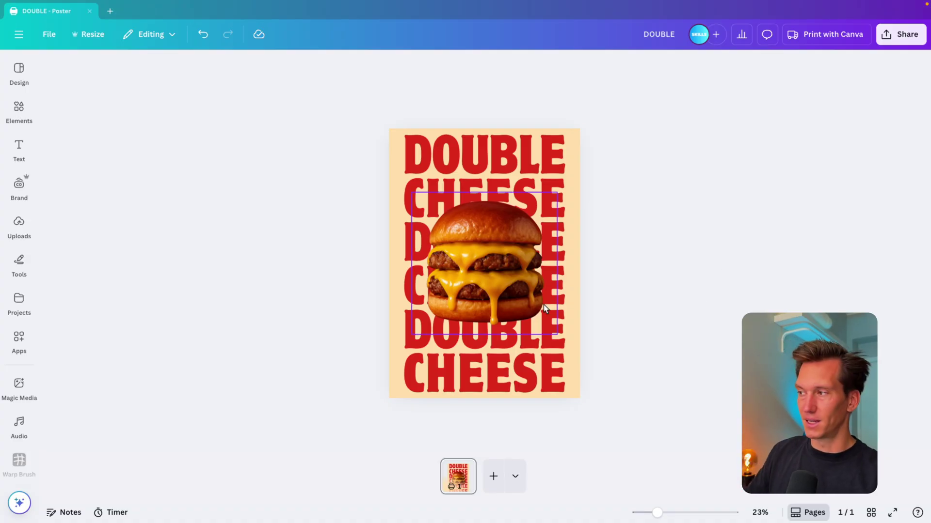
click(531, 256)
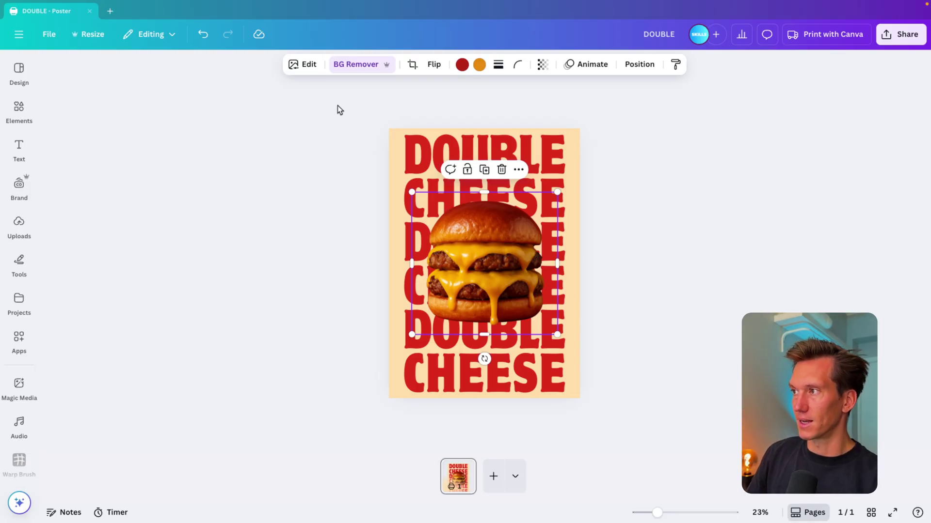
- Apply an Outline shadow effect to the burger cut-out
click(303, 64)
click(70, 409)
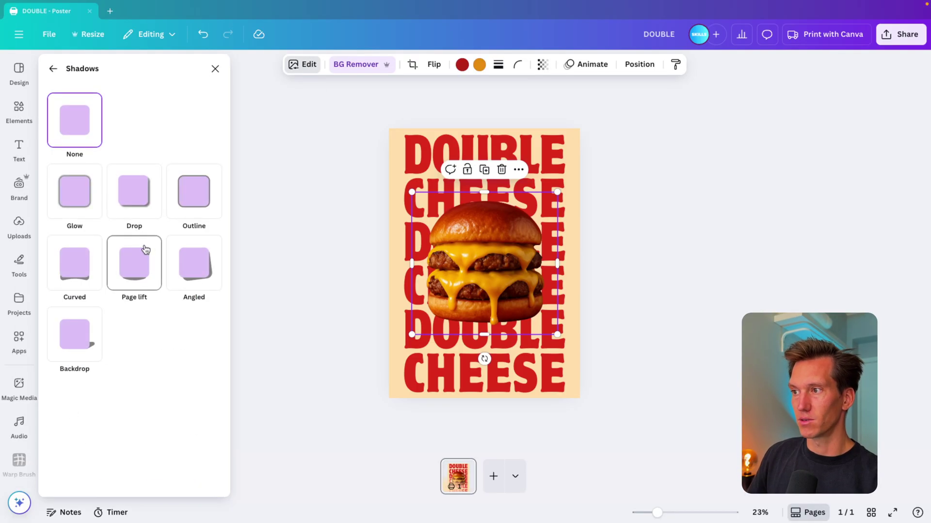
click(194, 191)
click(214, 432)
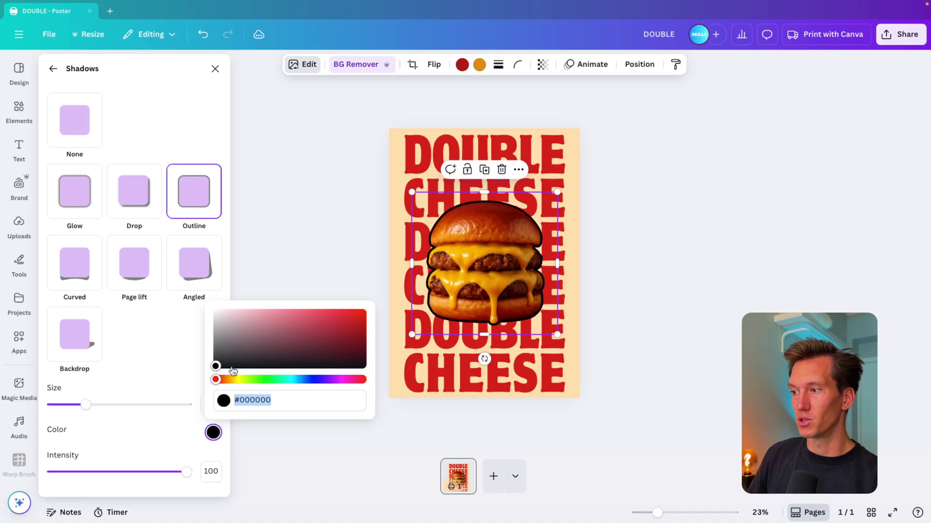
key(Escape)
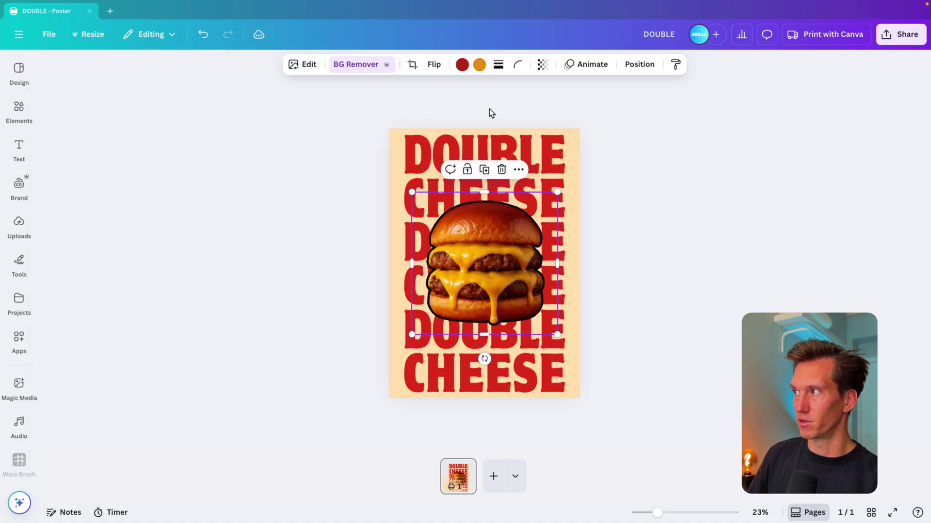
- Copy the poster background's hex code FFDDAA
click(394, 130)
click(430, 64)
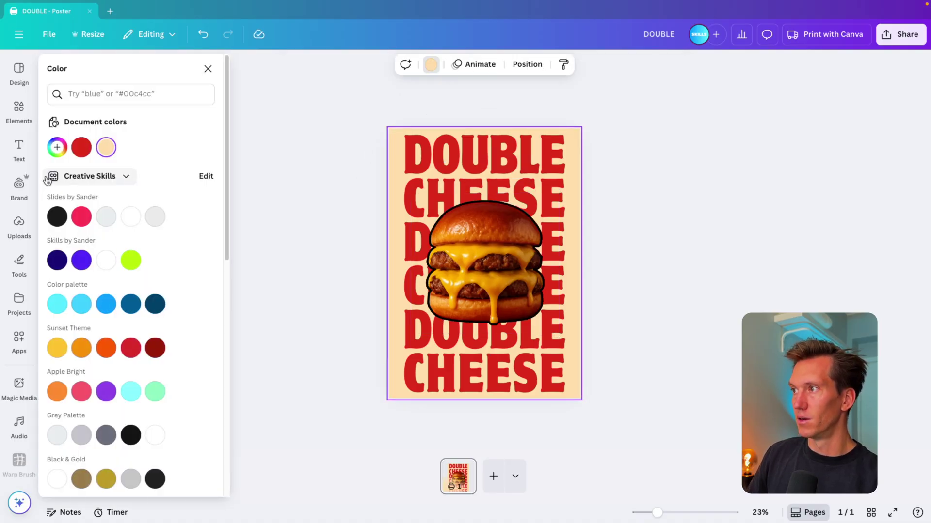
click(106, 148)
double_click(79, 285)
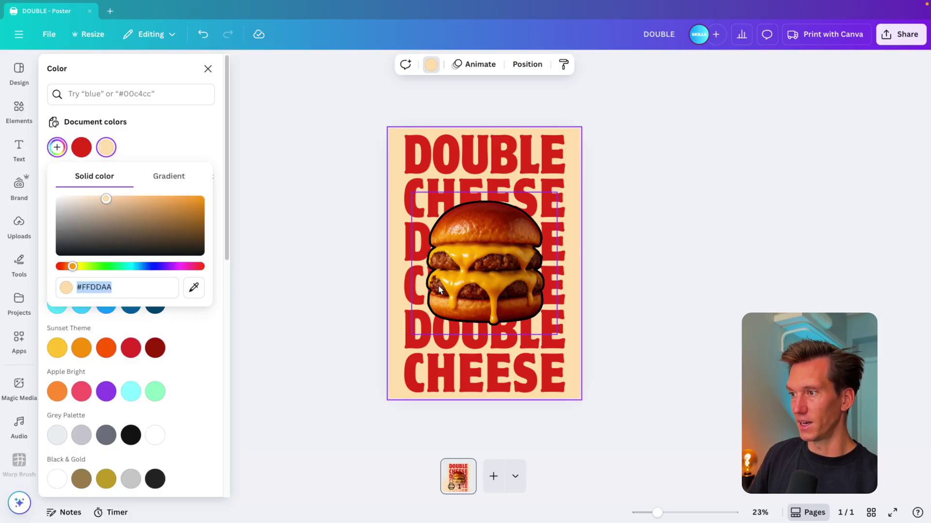
- Set the burger outline colour to #FFDDAA, size 45, intensity 100
click(484, 233)
click(302, 65)
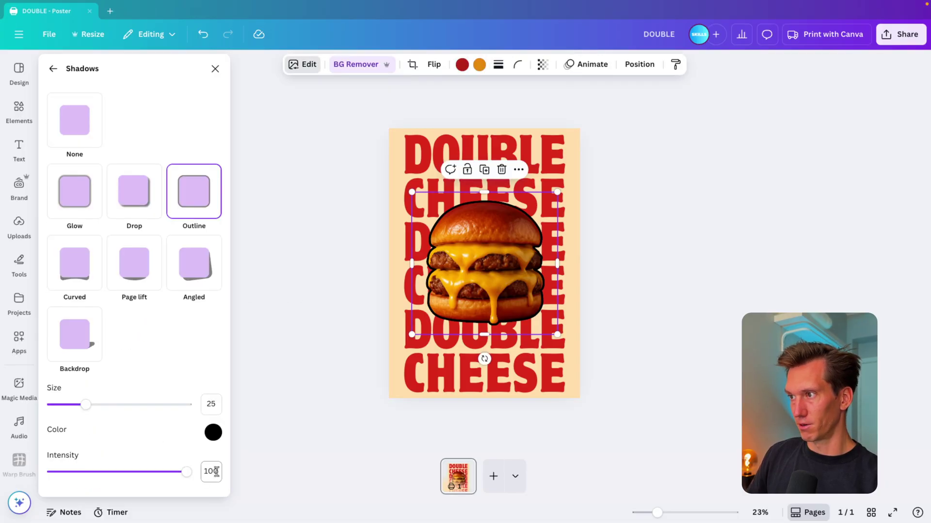
click(213, 433)
text(#FFDDAA)
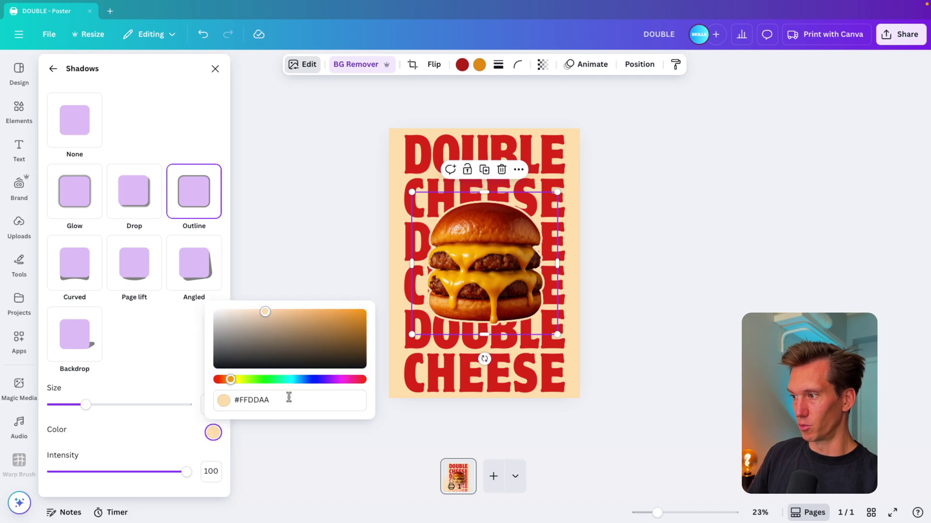
drag(86, 405, 114, 405)
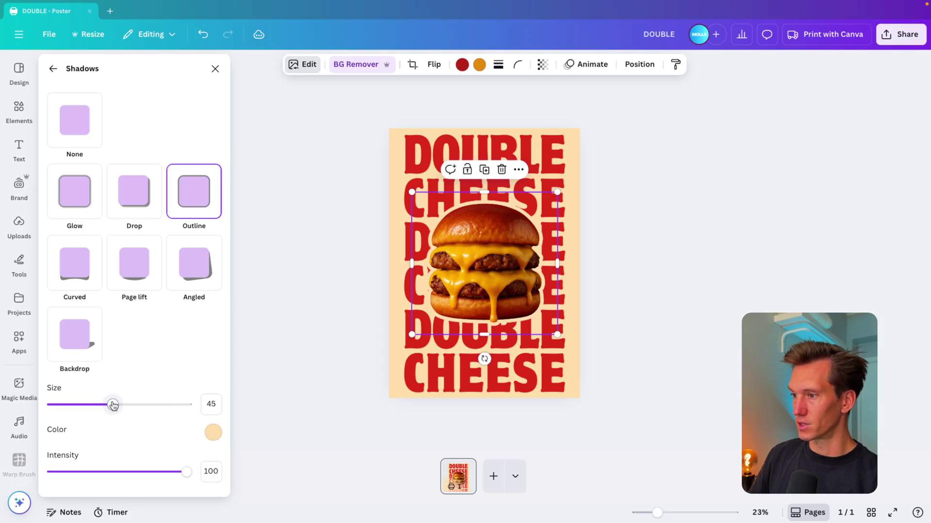
drag(187, 472, 265, 467)
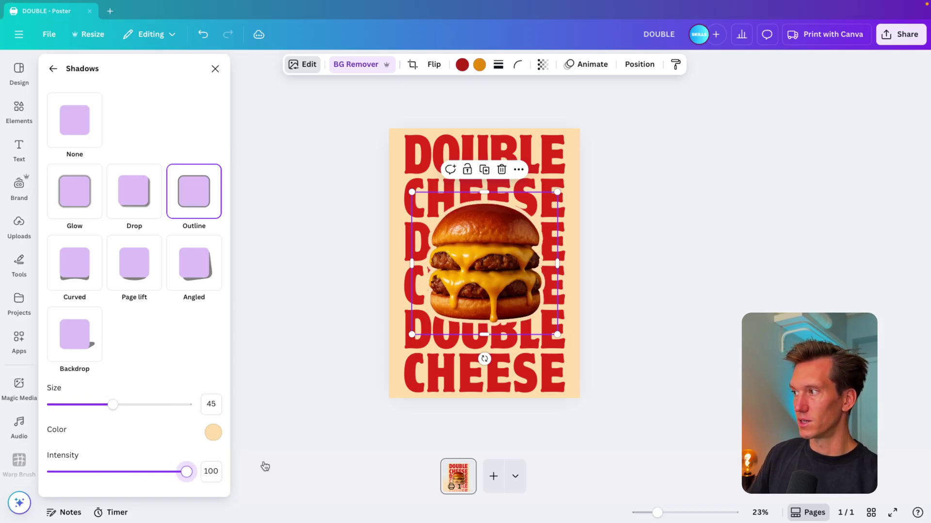
click(338, 423)
- Enlarge the outlined burger slightly so it sits over the central DOUBLE CHEESE lines
scroll(485, 252, up, 5)
scroll(531, 246, down, 4)
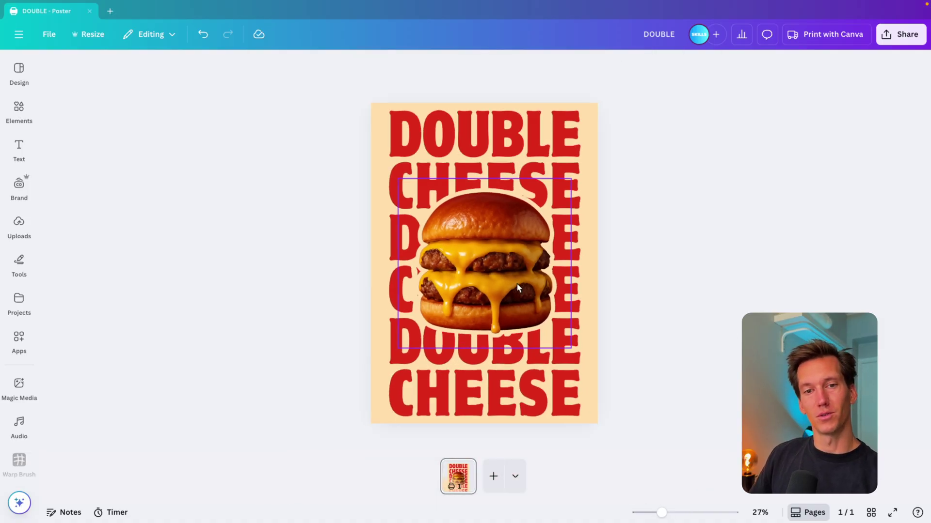
scroll(516, 283, up, 3)
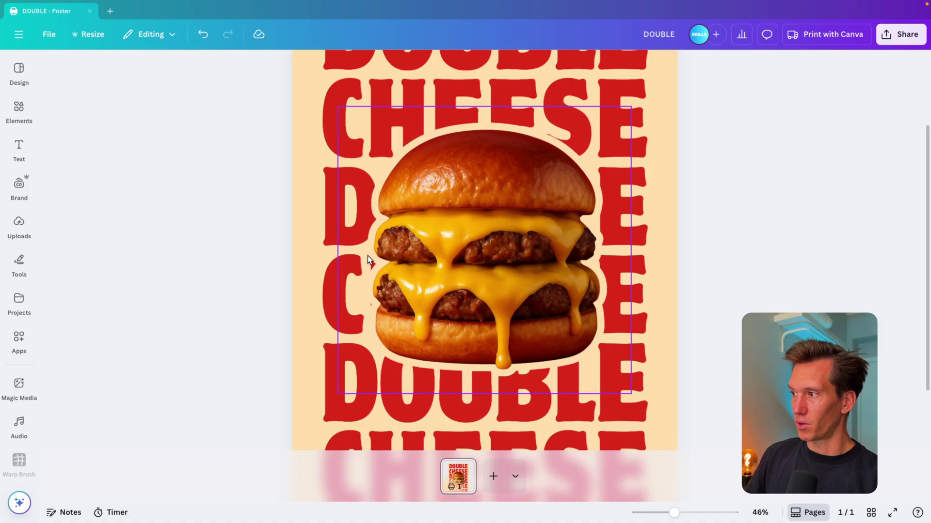
scroll(490, 301, down, 3)
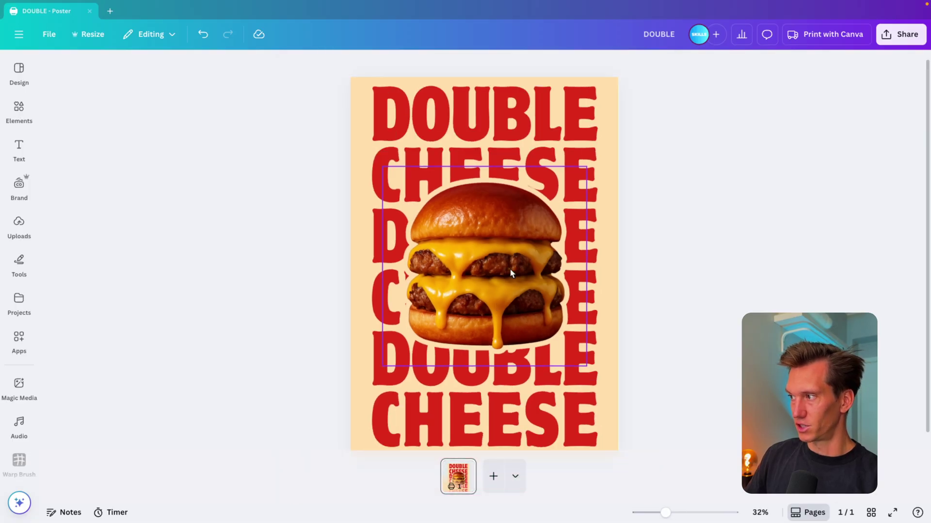
click(510, 267)
drag(586, 167, 591, 165)
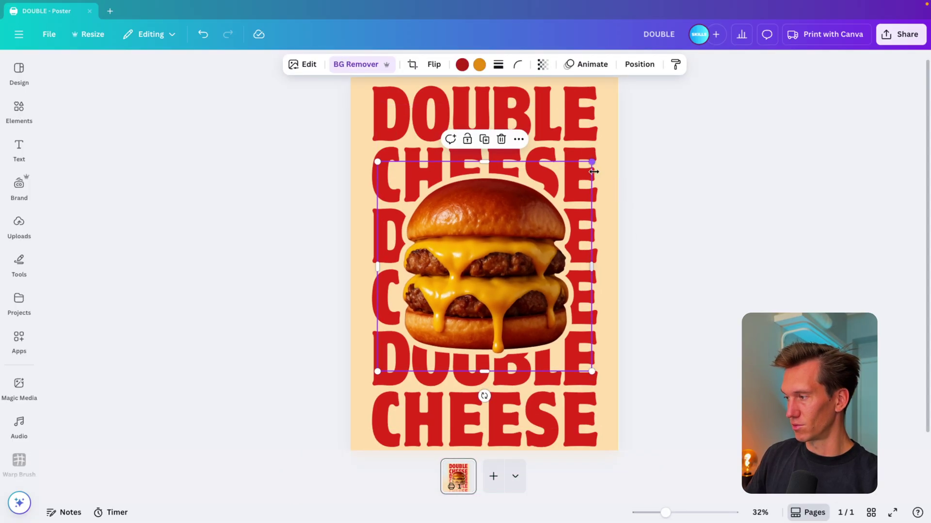
click(668, 292)
scroll(689, 334, down, 1)
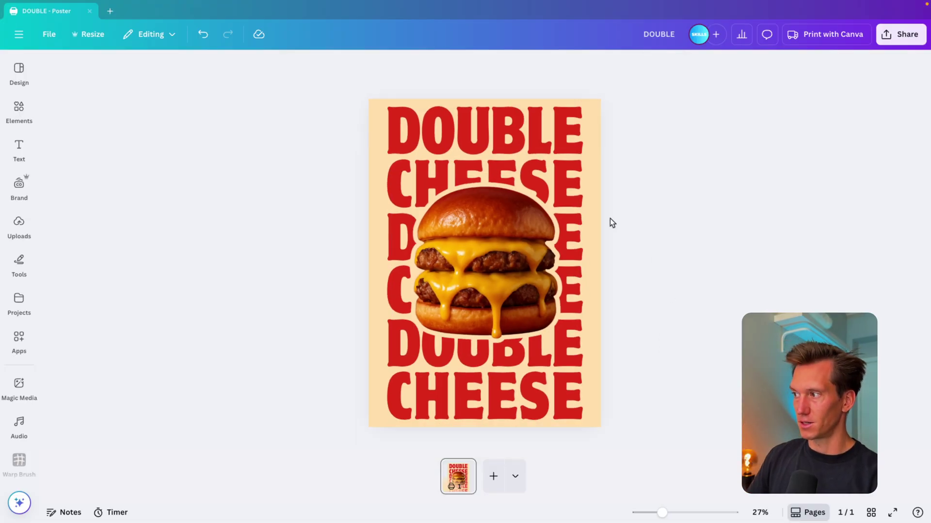
- Duplicate the poster page and give the copy the red document-colour background
click(456, 485)
key(ctrl+d)
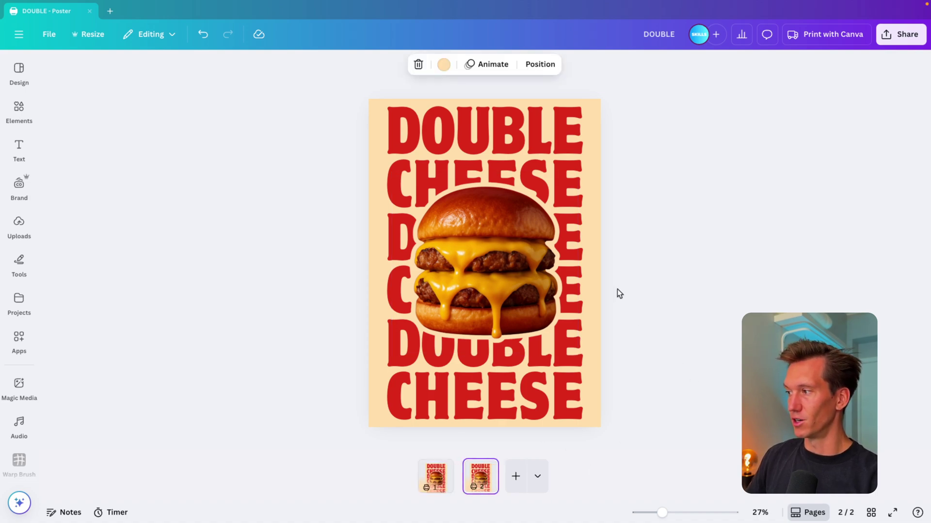
click(597, 281)
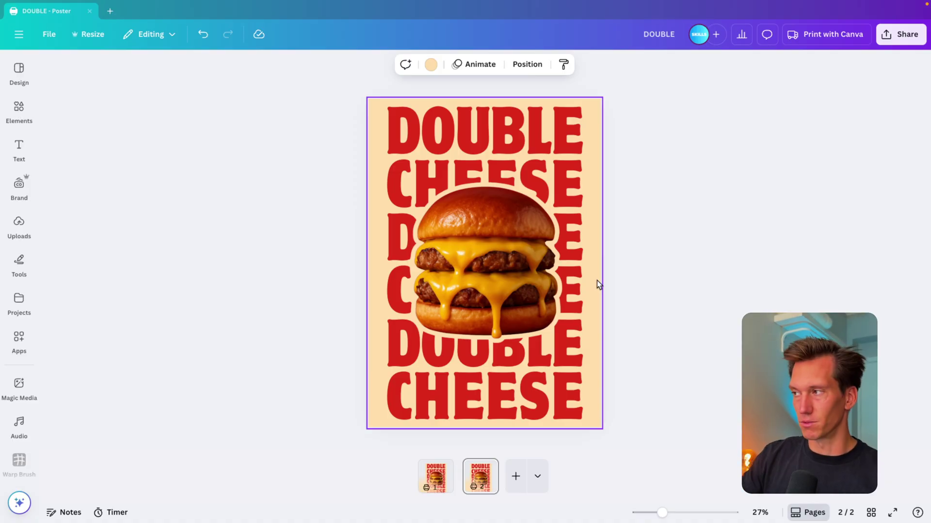
click(431, 64)
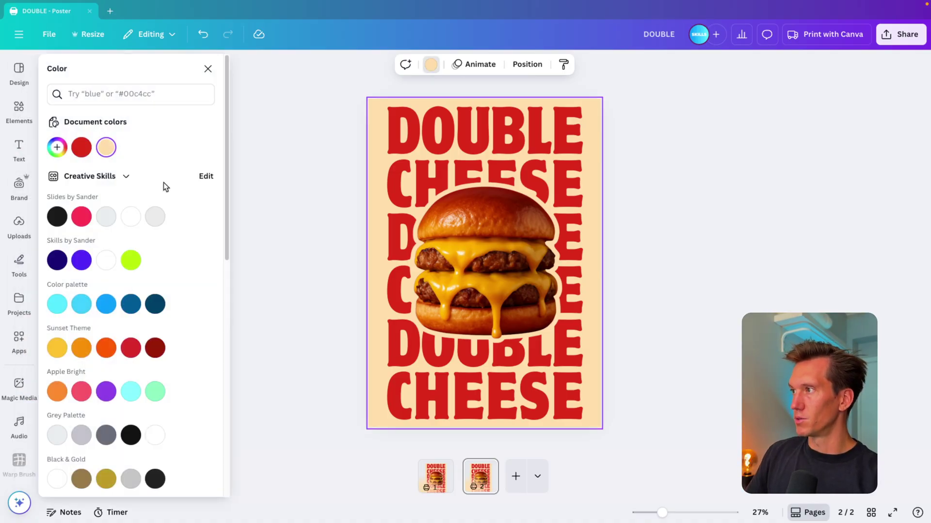
click(82, 148)
- Recolour all stacked text lines with the cream document colour
drag(339, 114, 438, 427)
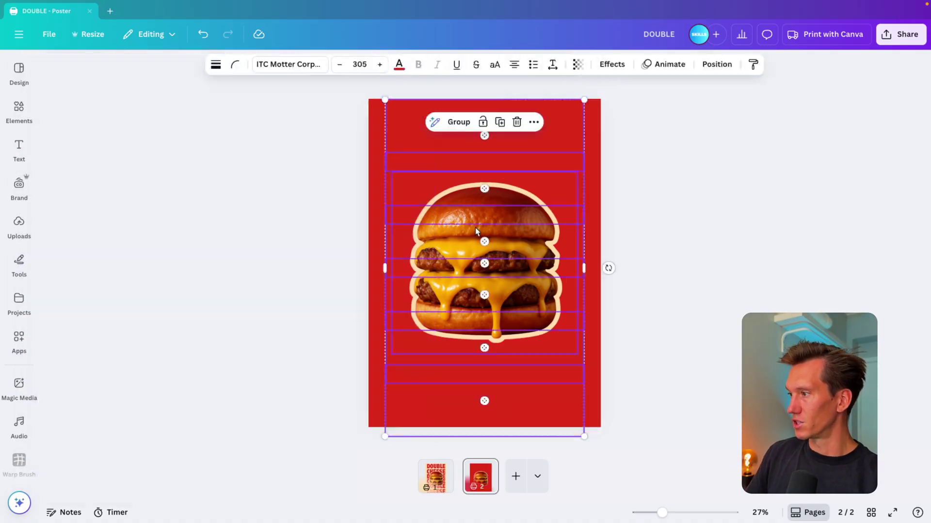
click(376, 64)
click(111, 174)
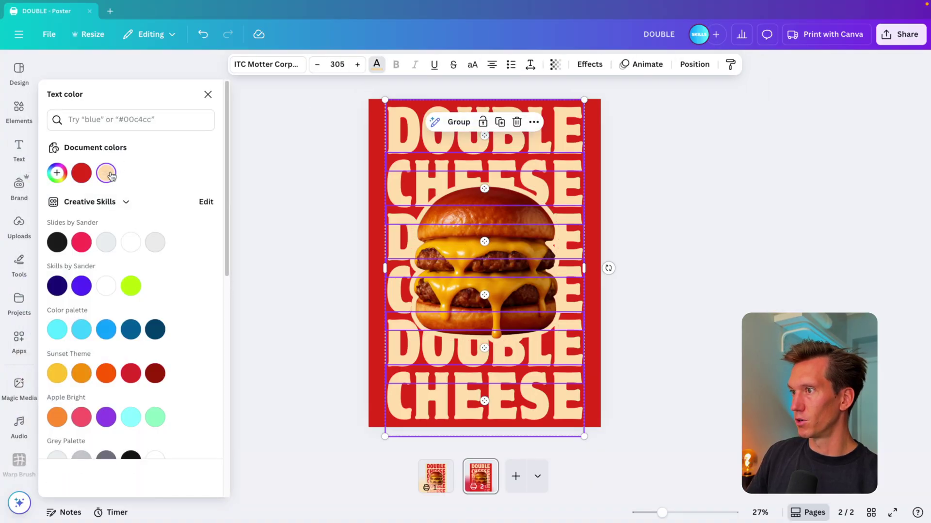
key(Escape)
- Retype the top DOUBLE line as 'TRIPPLE'
double_click(543, 128)
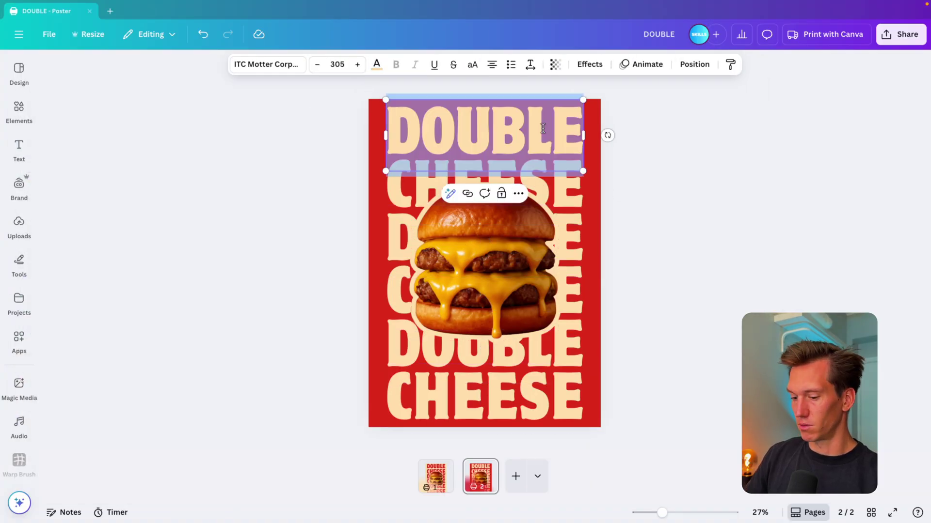
text(TRIPPLE)
key(ctrl+a)
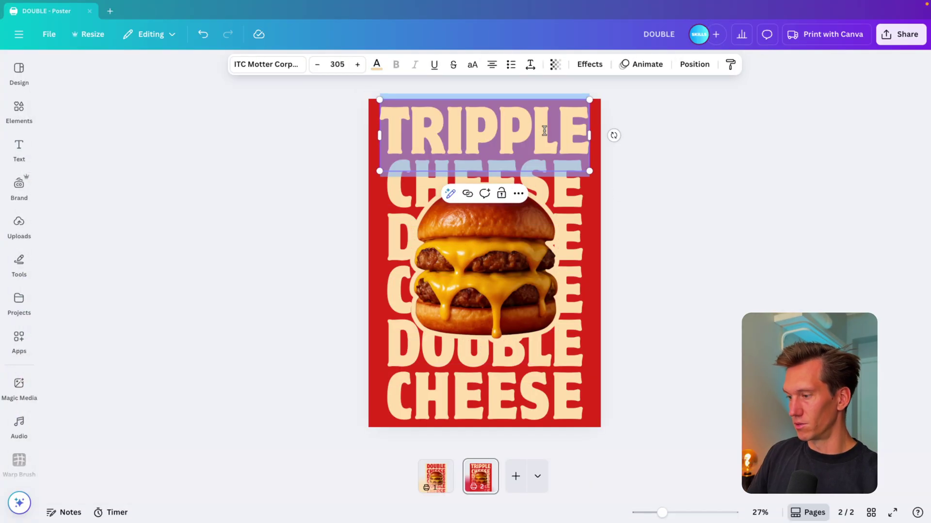
key(Escape)
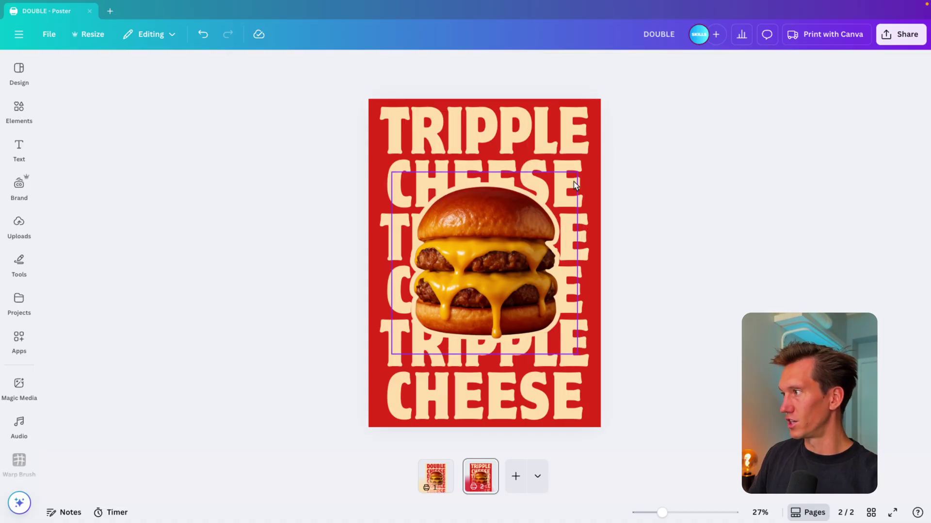
- Increase the second-row CHEESE line's letter spacing to 75
click(576, 172)
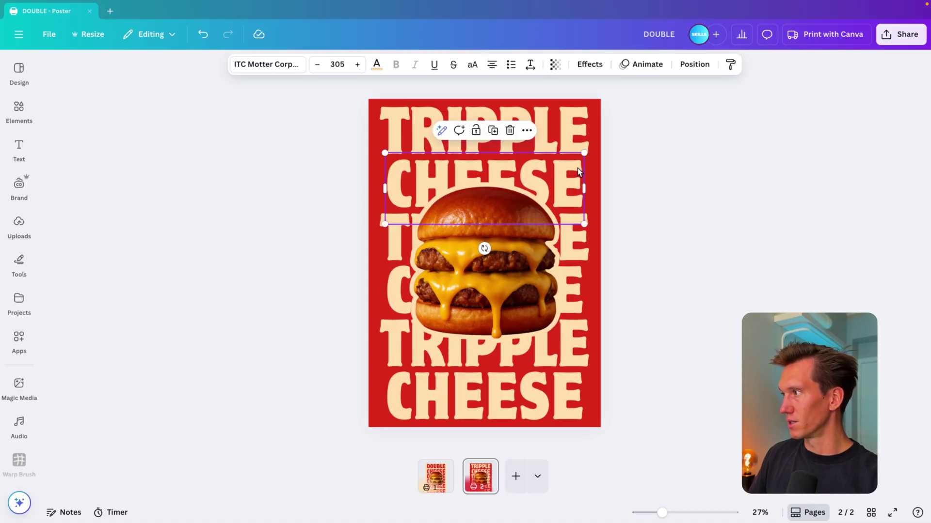
click(528, 64)
drag(495, 108, 498, 111)
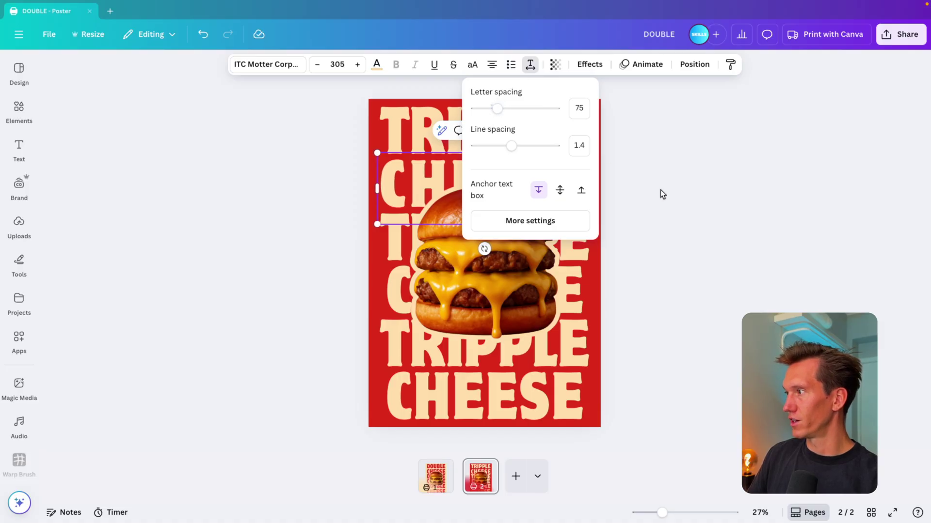
click(581, 164)
- Copy that CHEESE style onto the middle and bottom CHEESE lines
click(730, 64)
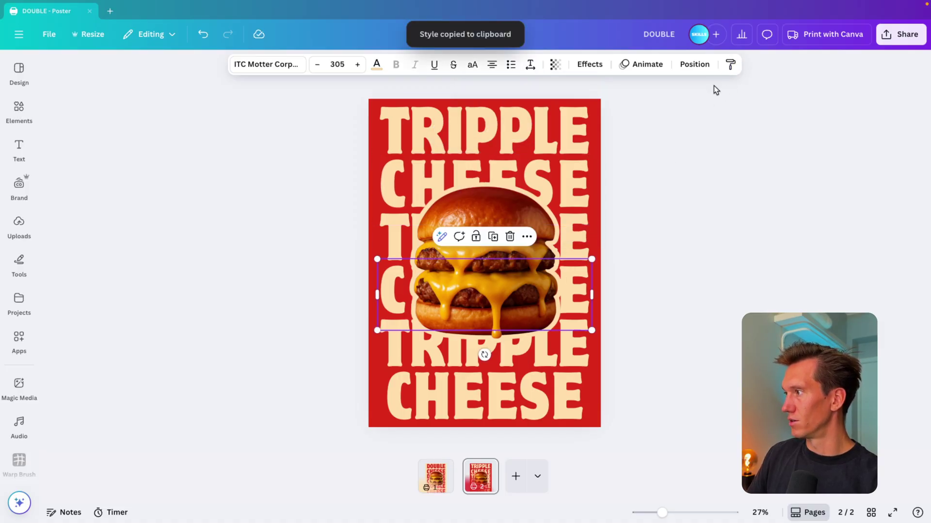
click(729, 64)
click(573, 386)
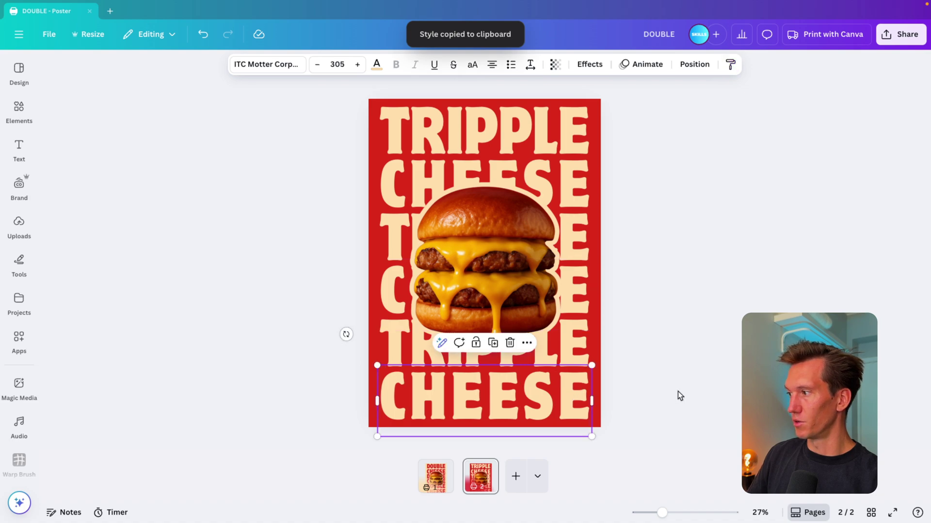
click(677, 391)
click(552, 315)
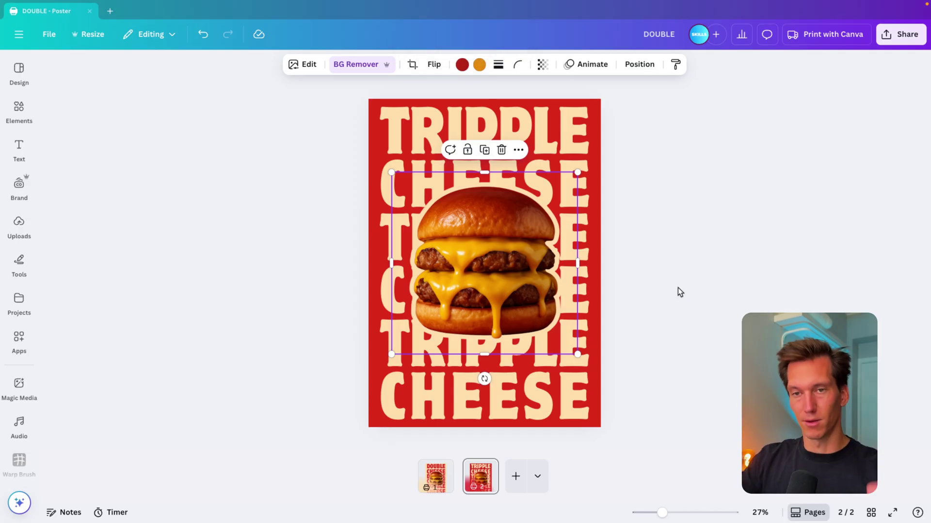
- Copy the red page background's hex code #DD1B1A
click(598, 218)
click(431, 65)
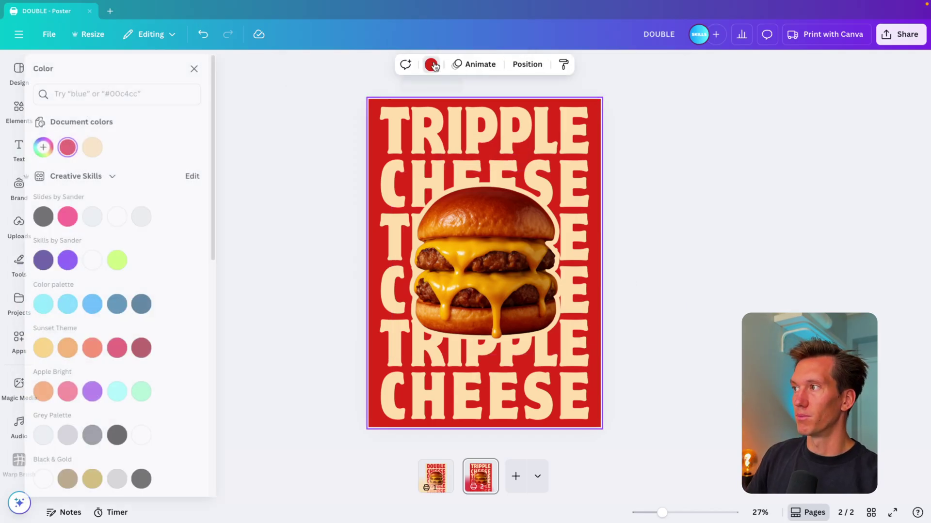
click(81, 149)
key(Right)
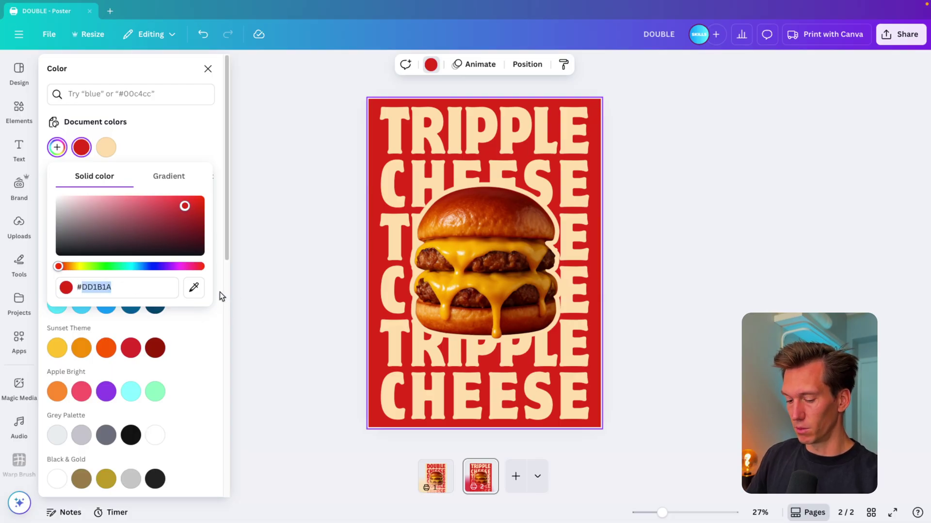
- Give the burger a #DD1B1A outline and enlarge it from its corner
click(442, 255)
click(302, 64)
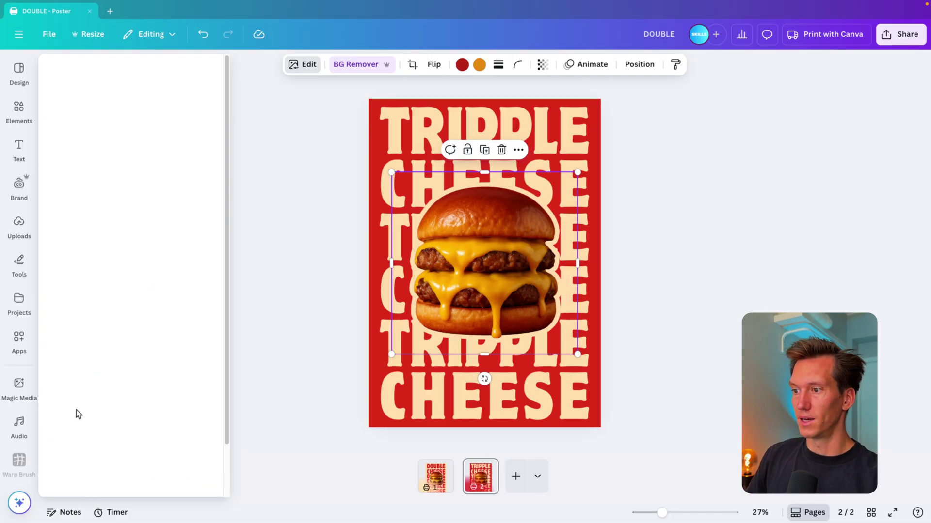
click(213, 436)
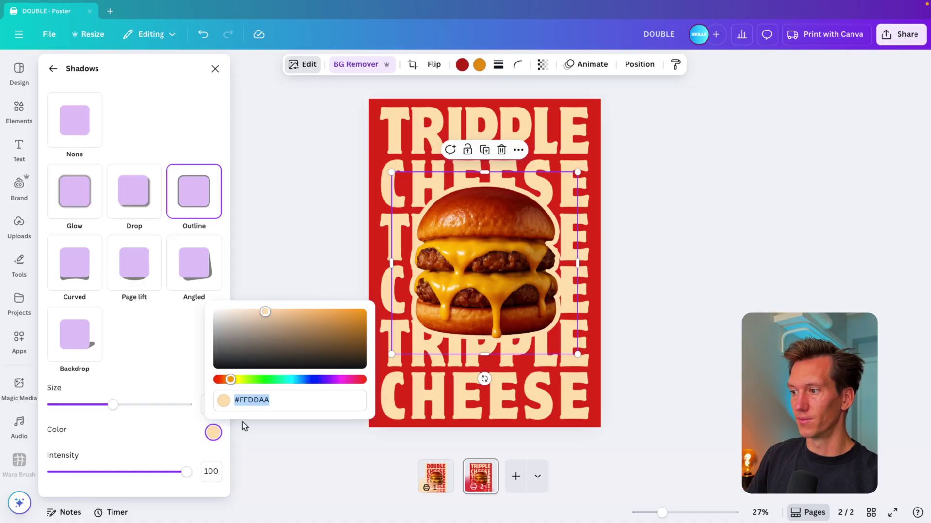
key(ctrl+v)
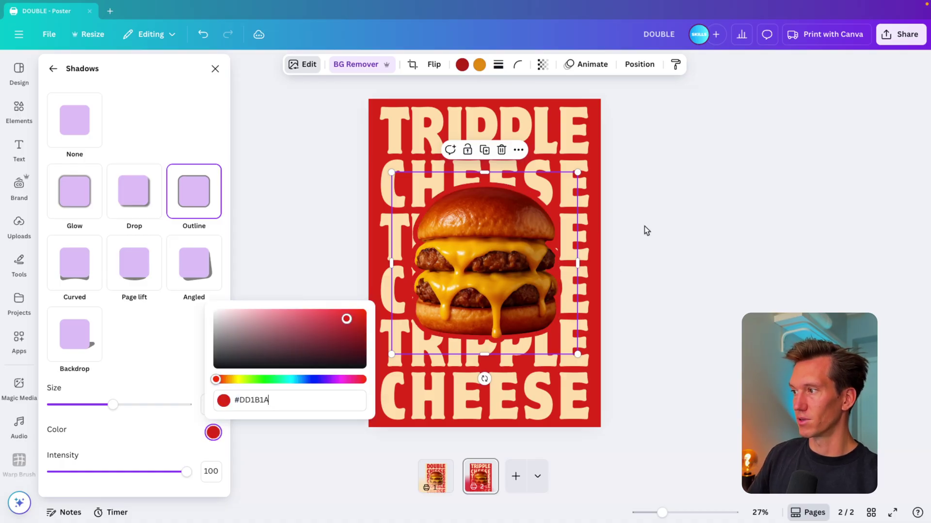
key(Escape)
mouse_move(577, 172)
mouse_down()
mouse_move(583, 166)
mouse_move(557, 179)
mouse_move(585, 162)
mouse_up()
key(Escape)
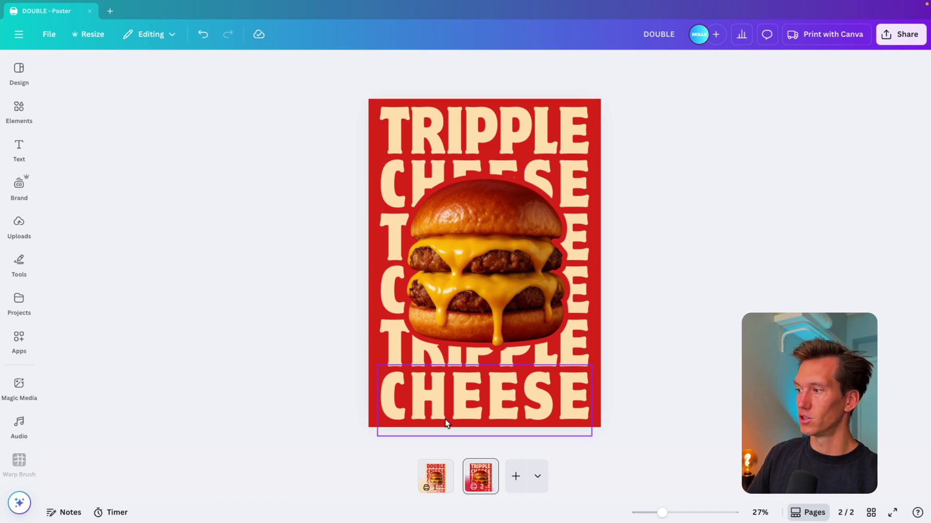
- Make the burger slightly larger and re-centre it vertically over the middle text lines
click(537, 216)
drag(588, 161, 572, 179)
drag(508, 263, 508, 264)
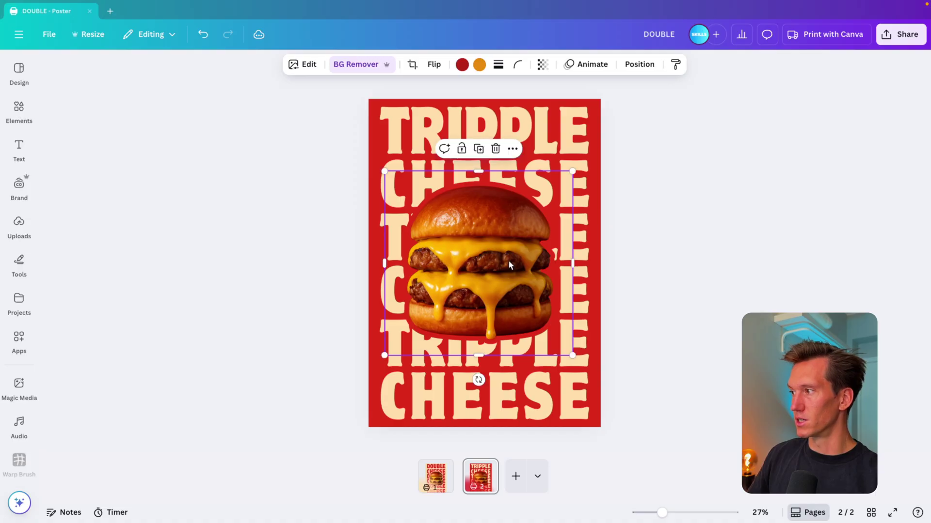
drag(575, 173, 582, 167)
drag(495, 253, 495, 255)
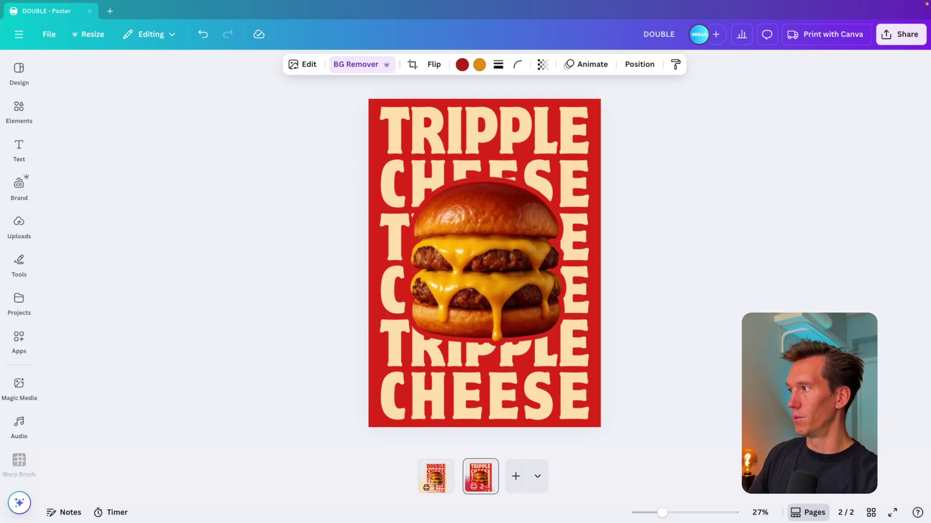
- Open Print with Canva and browse the poster mockup previews up to the three-poster wall
click(814, 33)
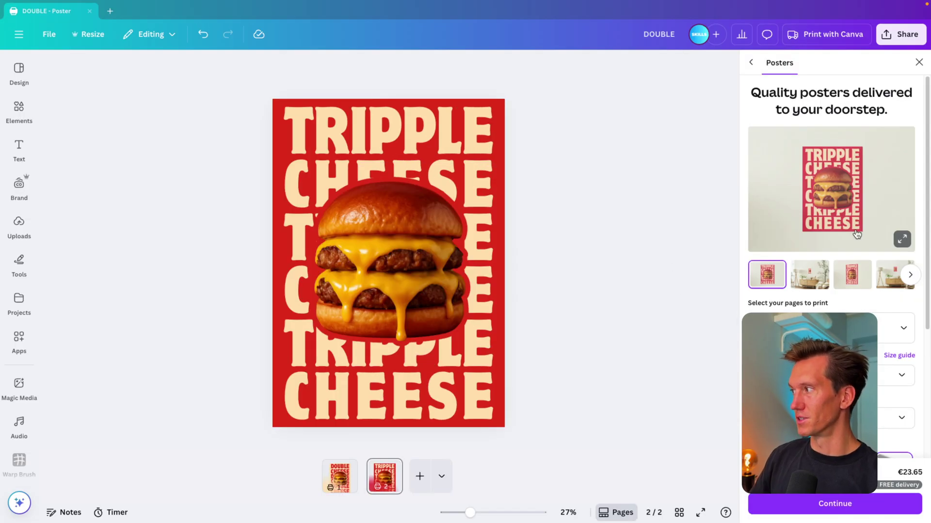
click(900, 241)
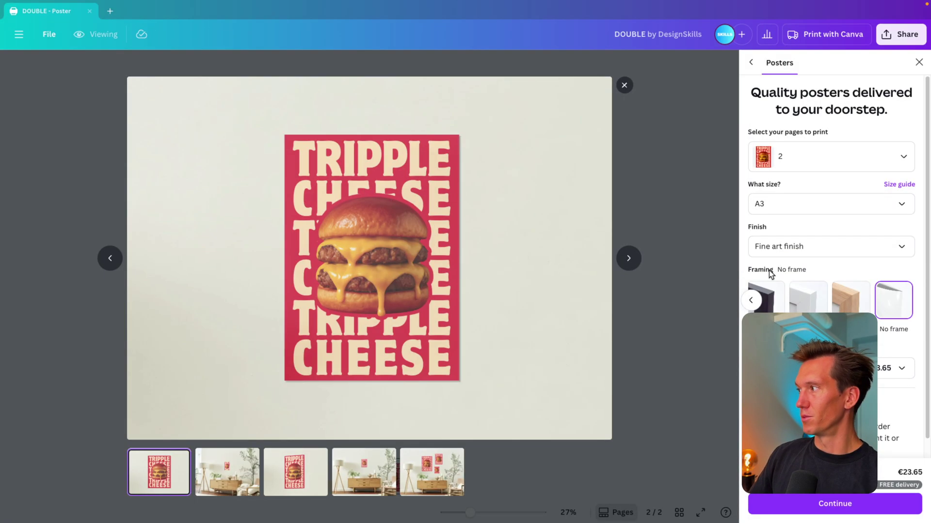
click(628, 258)
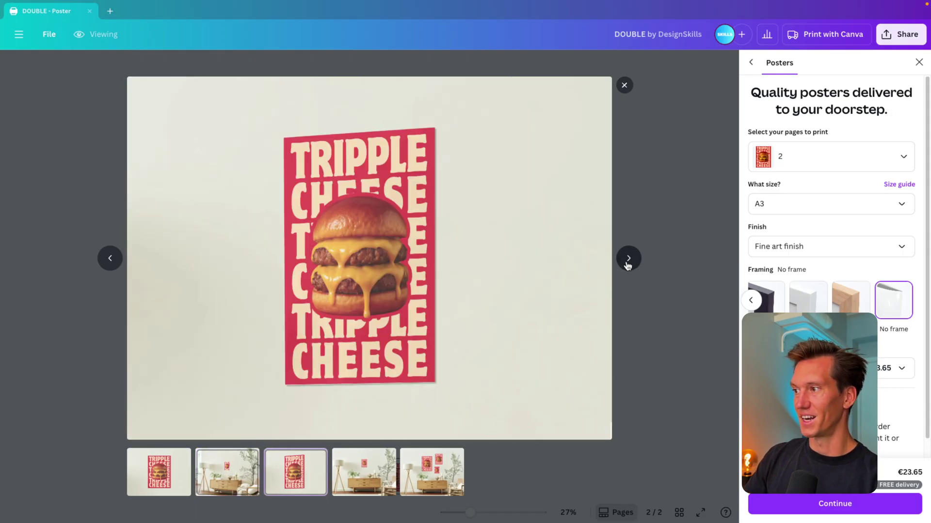
click(628, 258)
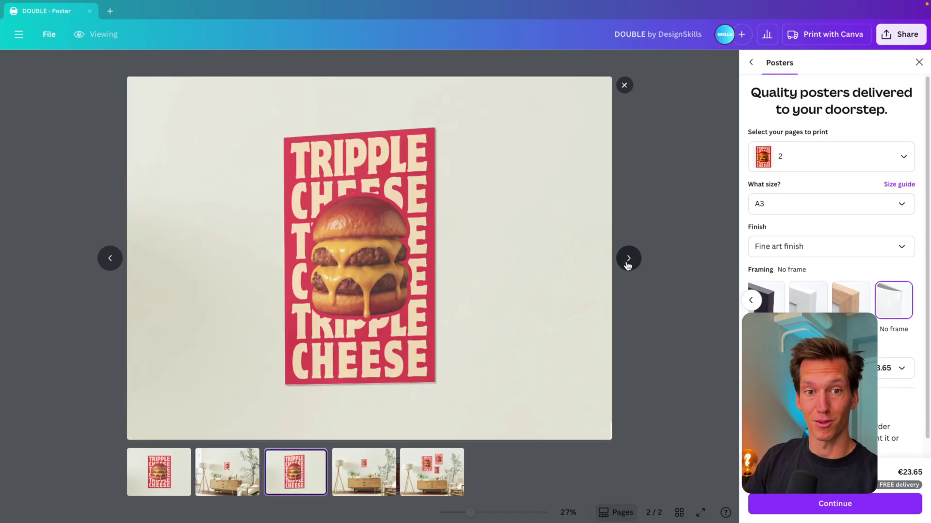
click(628, 258)
click(628, 258)
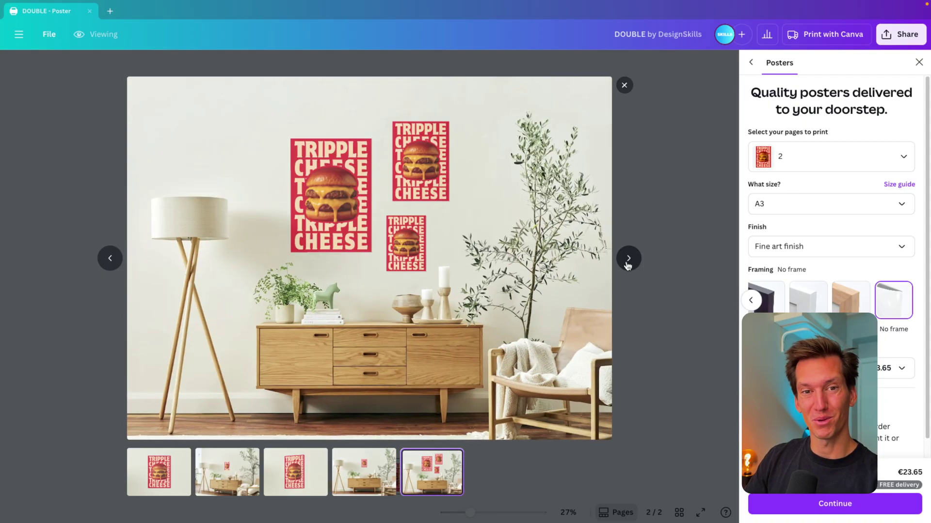
- Switch the mockup preview to the DOUBLE CHEESE page and cycle through its room mockups
click(822, 160)
click(815, 194)
click(628, 259)
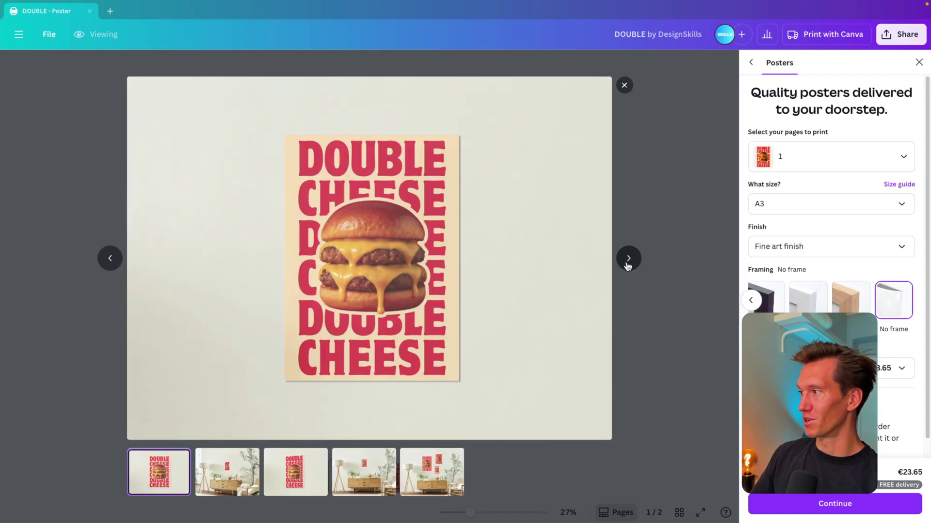
click(628, 264)
click(627, 264)
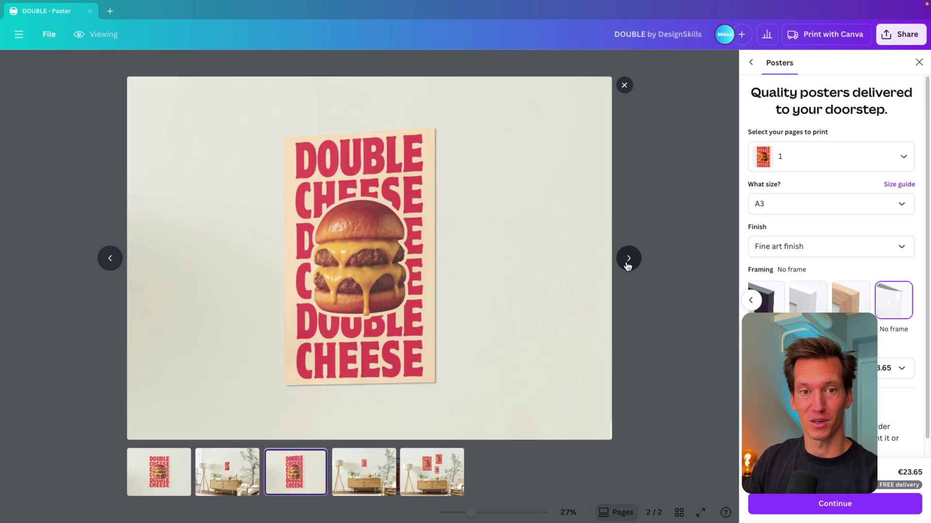
click(628, 264)
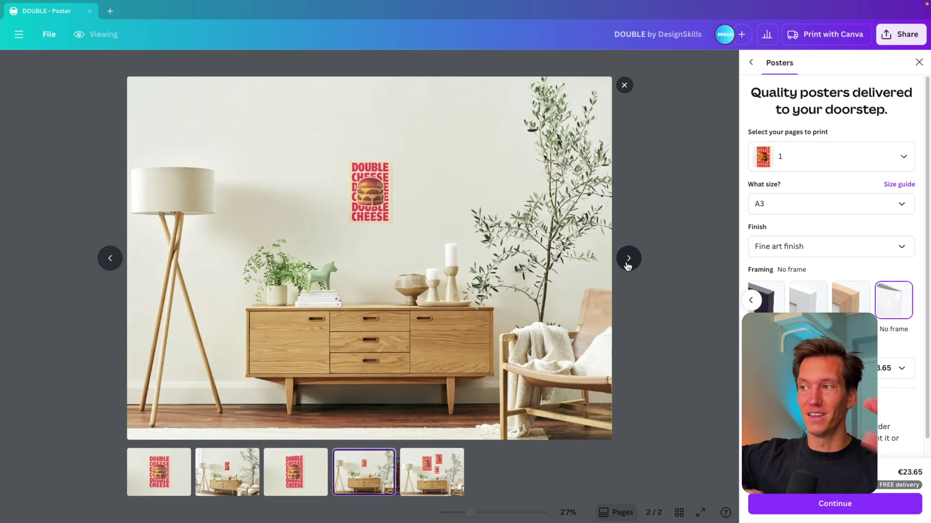
click(627, 264)
click(628, 264)
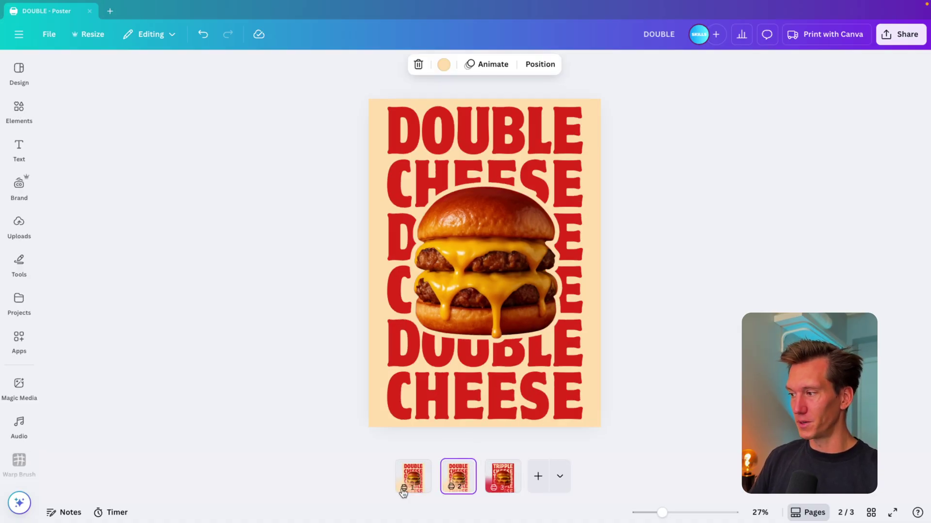
- Select the six stacked DOUBLE CHEESE text boxes and shrink them much smaller
drag(362, 116, 397, 395)
drag(580, 104, 555, 145)
key(ctrl+z)
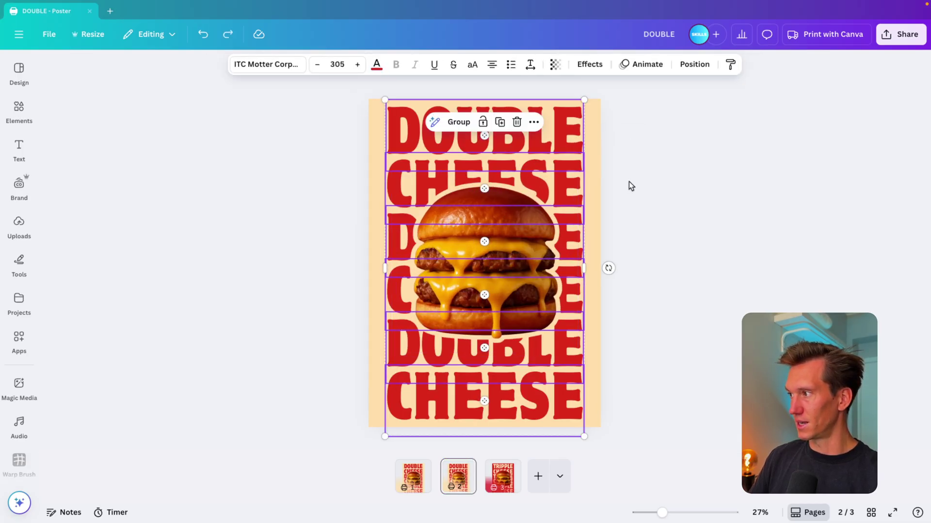
drag(584, 100, 507, 210)
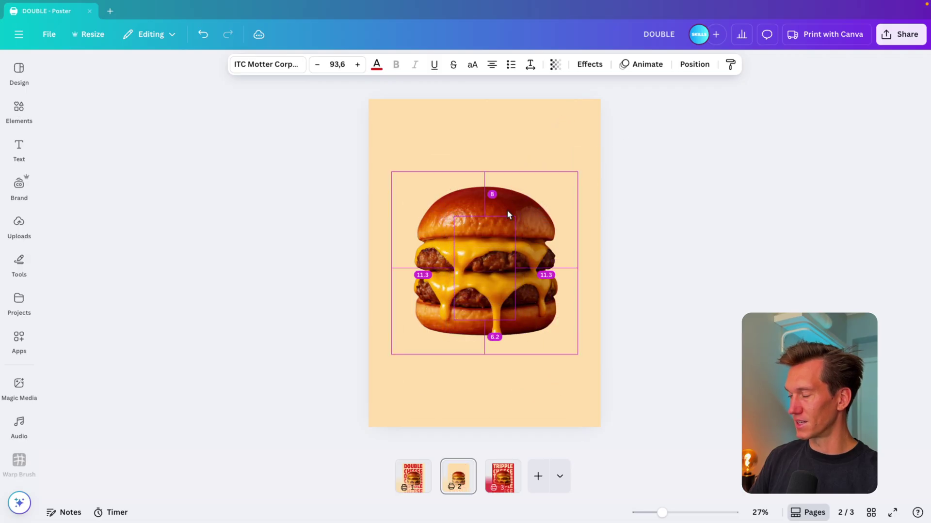
- Shrink the burger and move this burger-only page to first position
click(535, 213)
drag(577, 173, 555, 193)
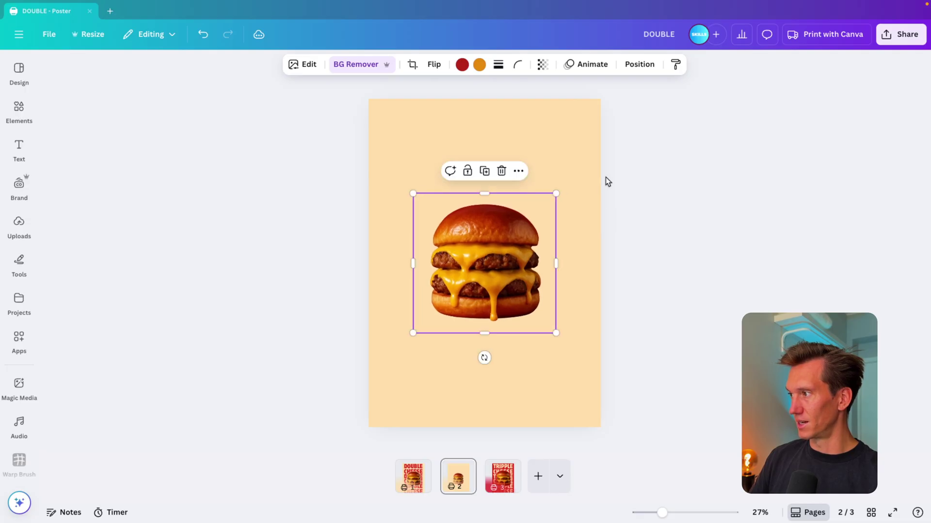
click(610, 387)
drag(455, 482, 402, 479)
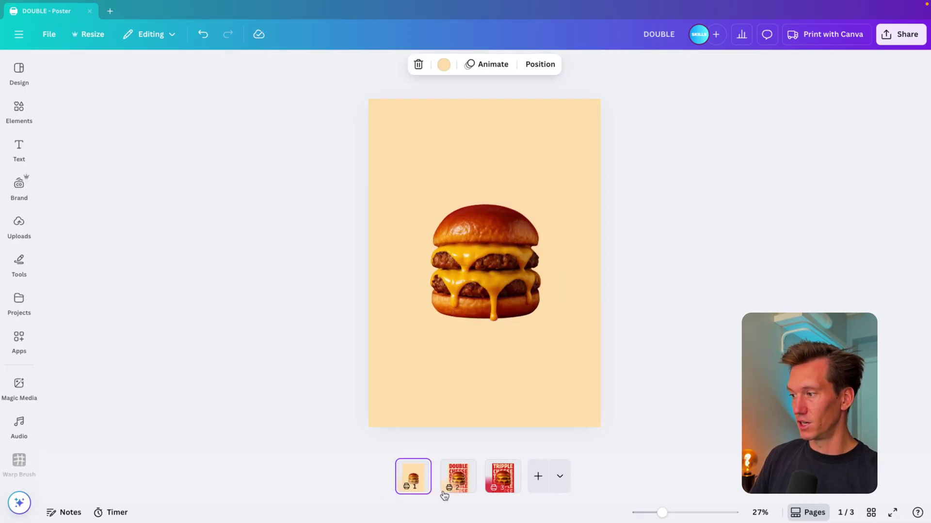
- Apply a 2-second Match & Move transition between pages 1 and 2
click(437, 477)
click(94, 293)
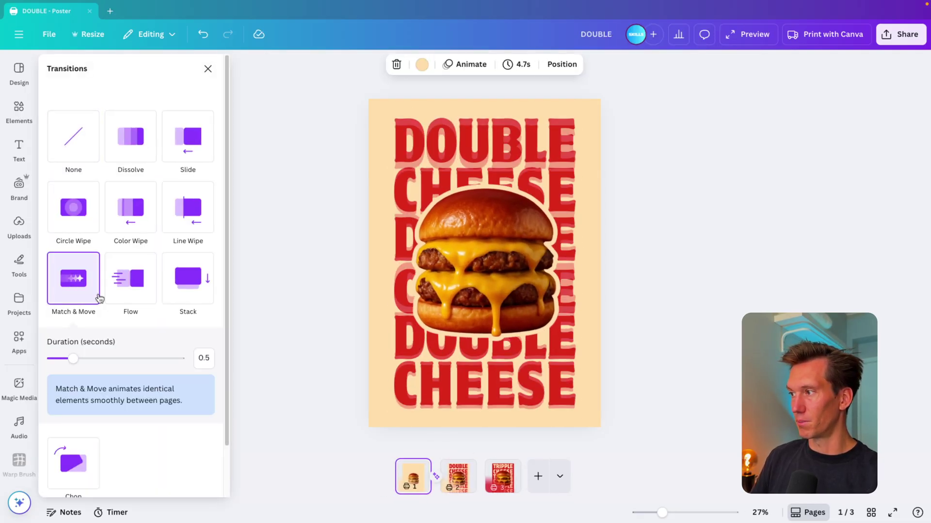
drag(74, 361, 154, 365)
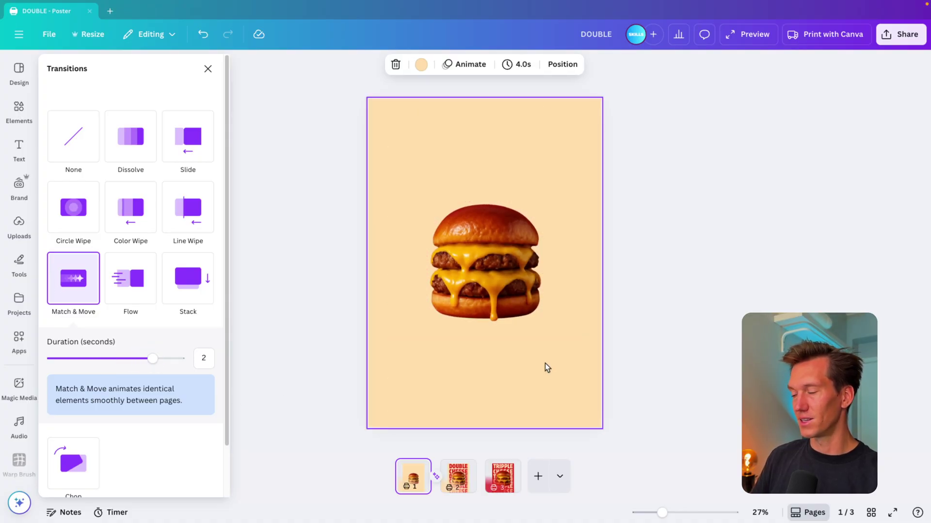
- Duplicate the TRIPPLE CHEESE page and shrink all its elements, keeping the burger
click(502, 476)
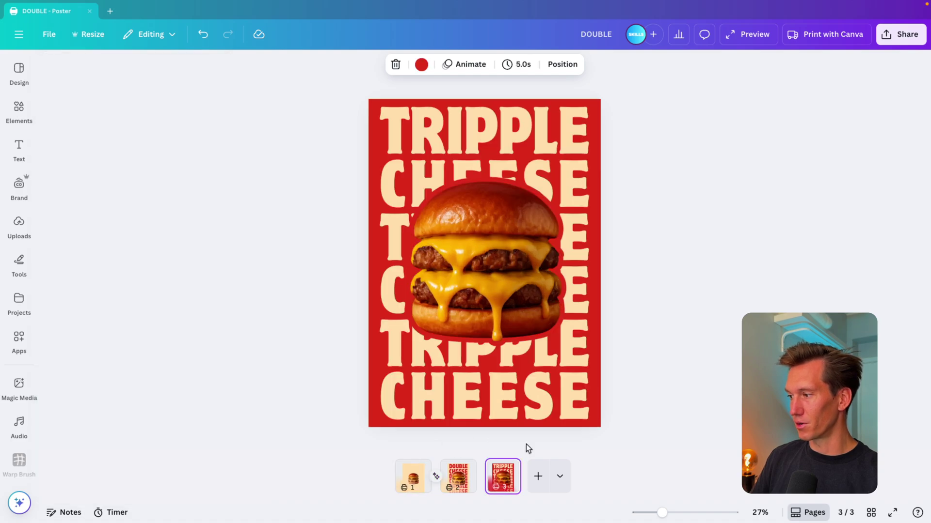
key(ctrl+d)
click(582, 142)
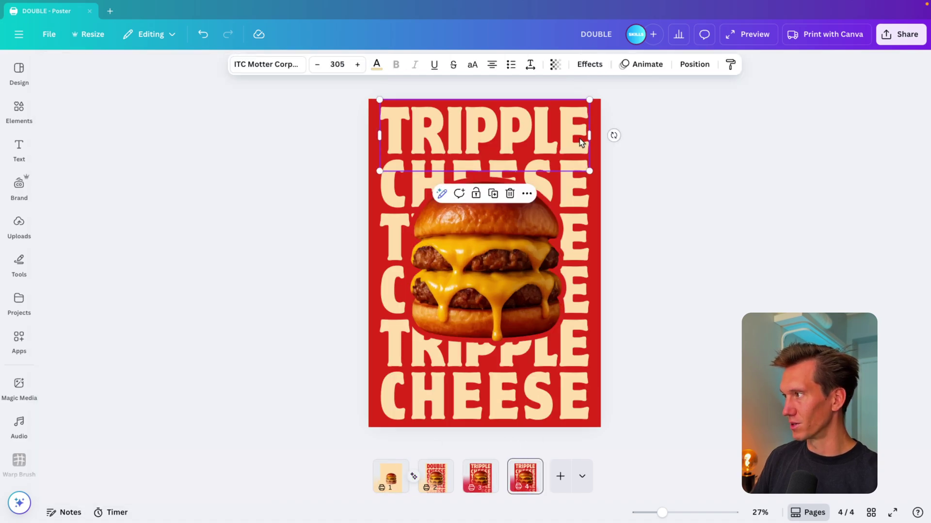
key(ctrl+a)
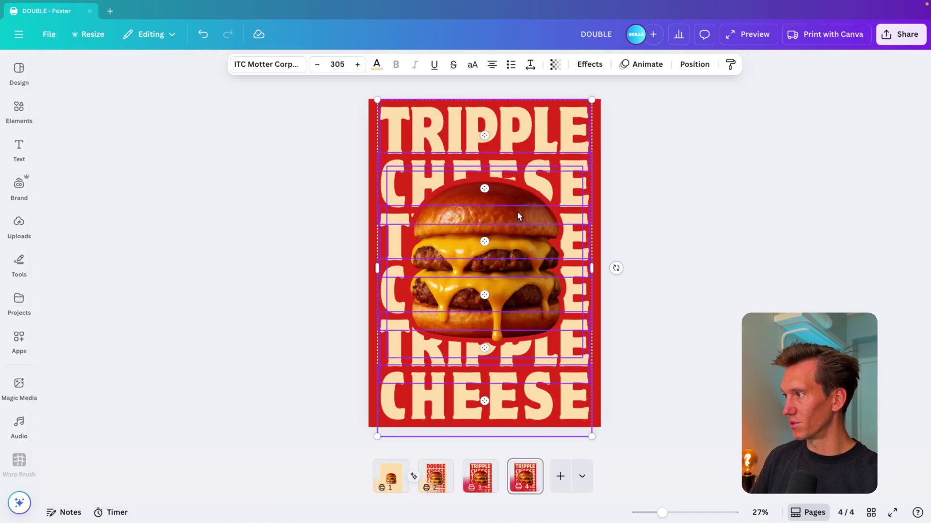
drag(591, 100, 613, 136)
click(573, 180)
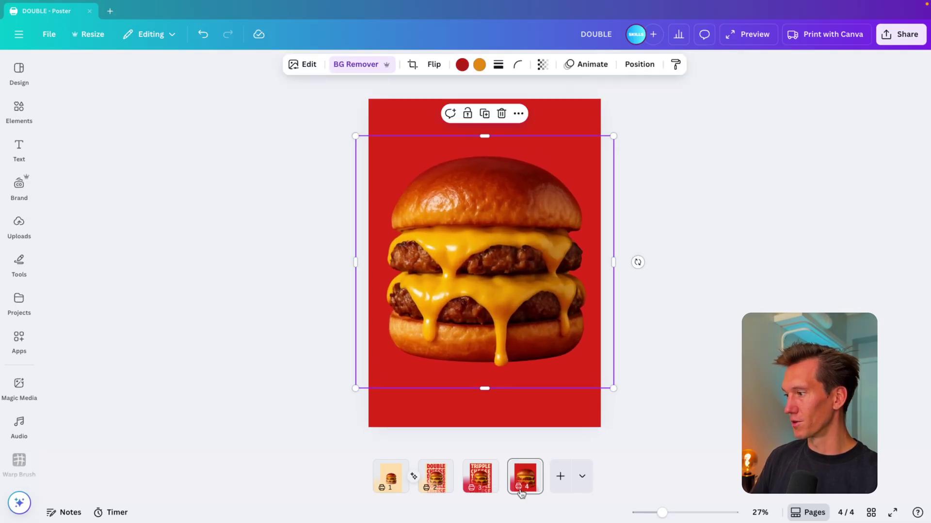
- Place the red burger page before TRIPPLE CHEESE with a 1.9-second Match & Move transition
drag(525, 472, 480, 472)
click(502, 480)
click(76, 293)
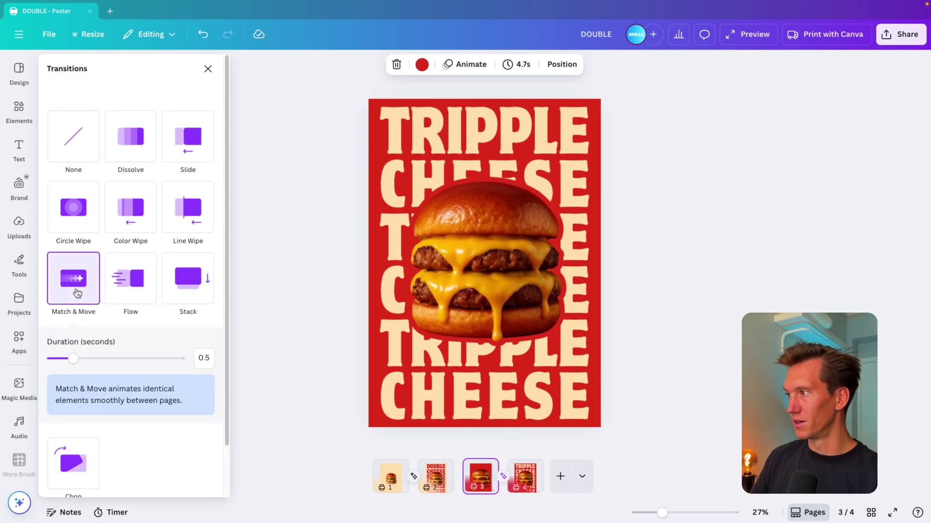
drag(73, 358, 143, 360)
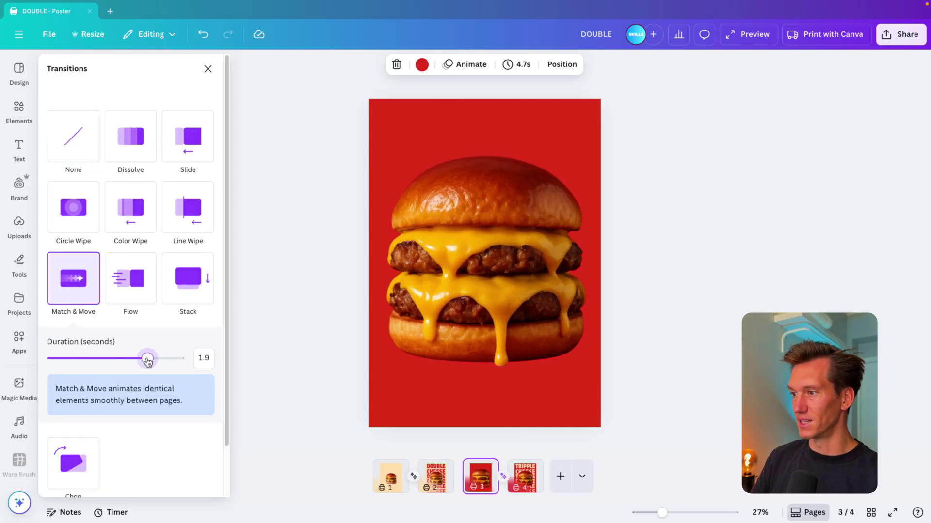
click(619, 426)
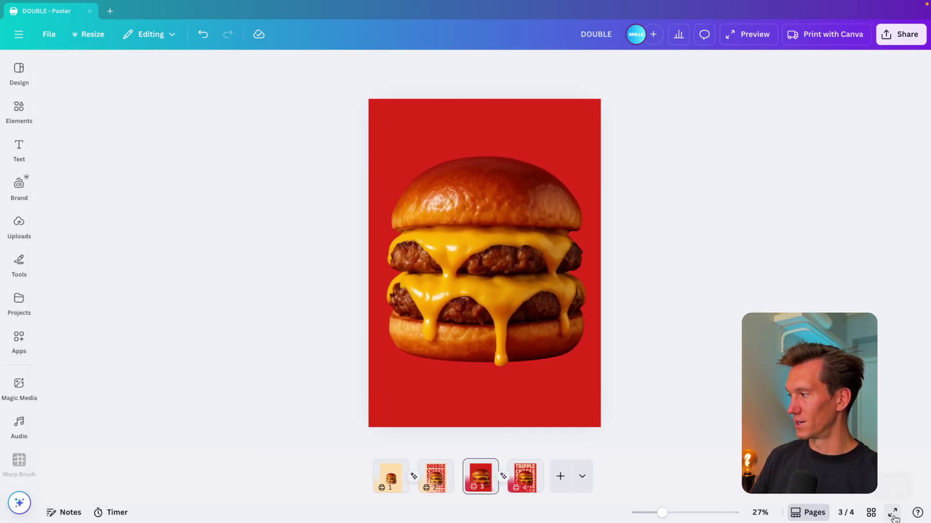
- Delete the stacked DOUBLE CHEESE text boxes and select the burger to enlarge it
click(394, 484)
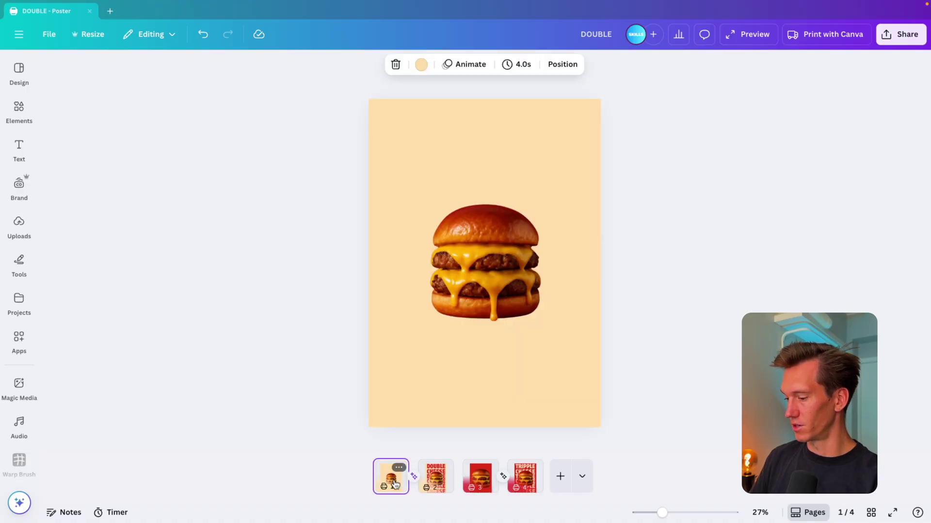
click(436, 478)
drag(349, 116, 395, 413)
drag(584, 100, 610, 139)
key(Delete)
click(485, 261)
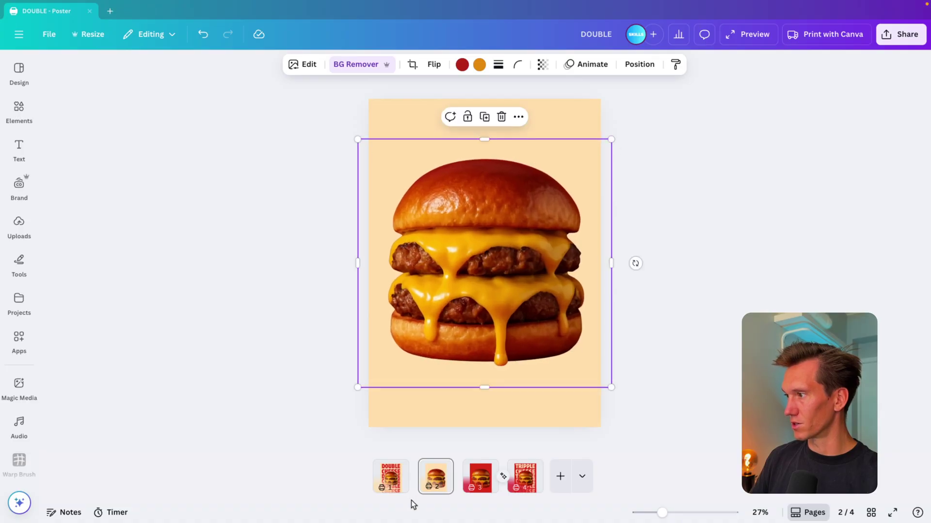
- Set the Match & Move transition after page 1 to 1.8 seconds
click(390, 480)
click(413, 477)
click(92, 294)
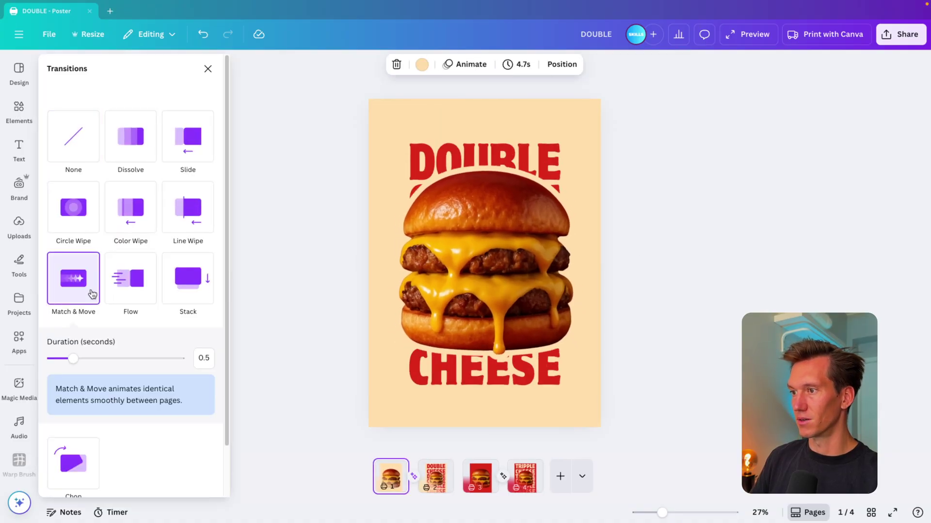
drag(77, 360, 143, 361)
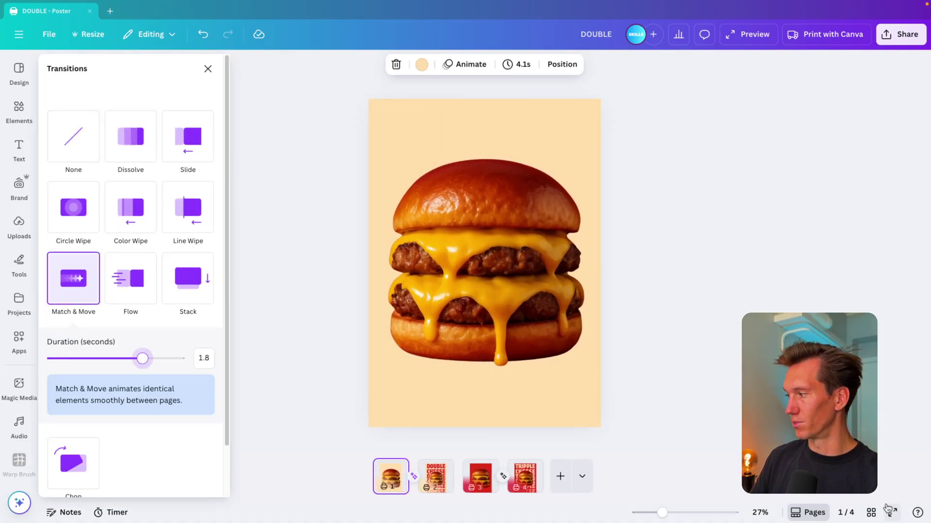